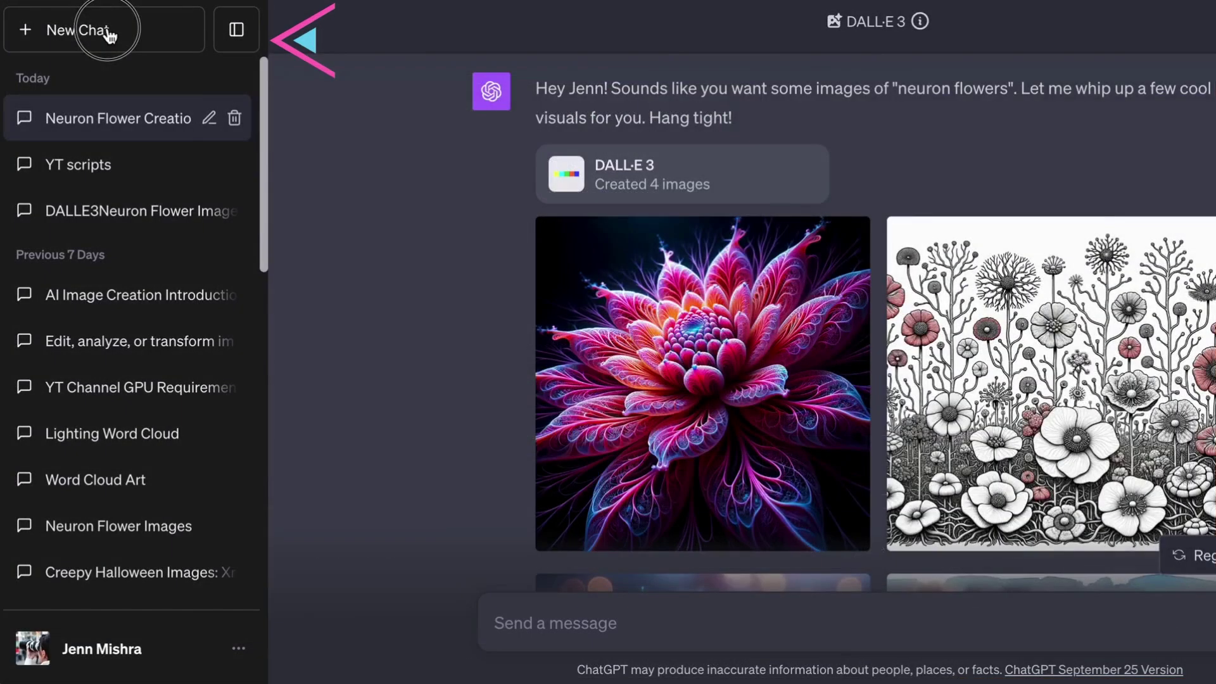
Start a new chat and ask ChatGPT 'can you make images?'
click(109, 36)
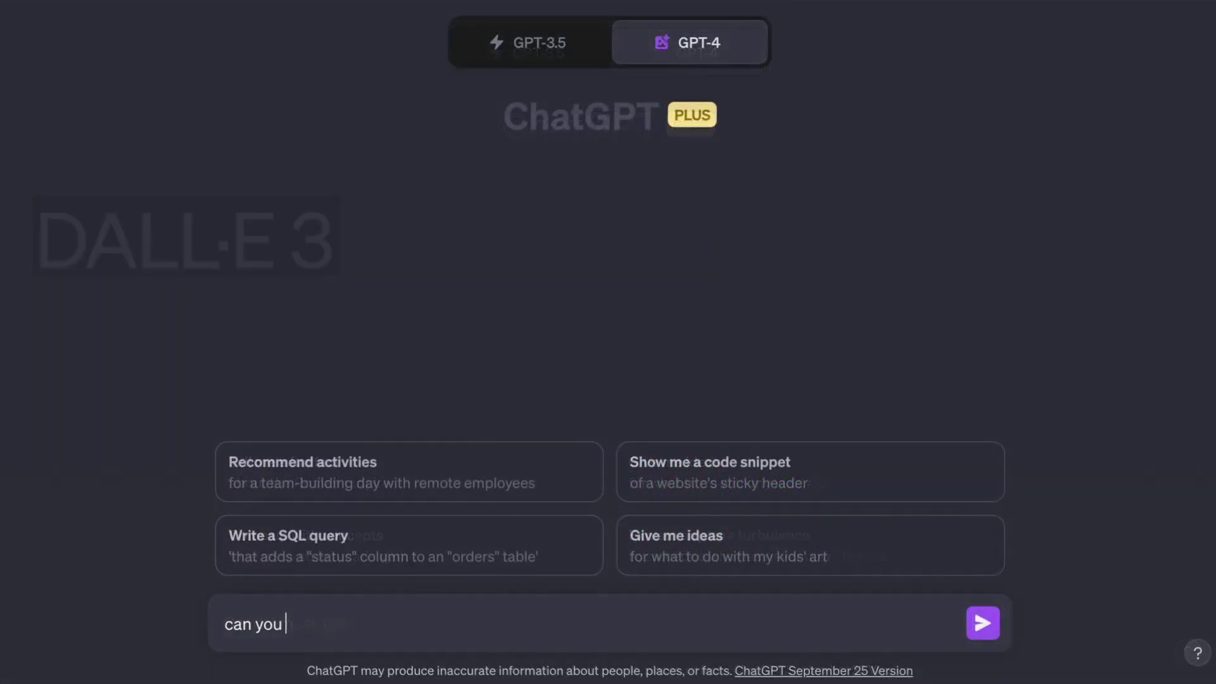
text(make images?)
key(Return)
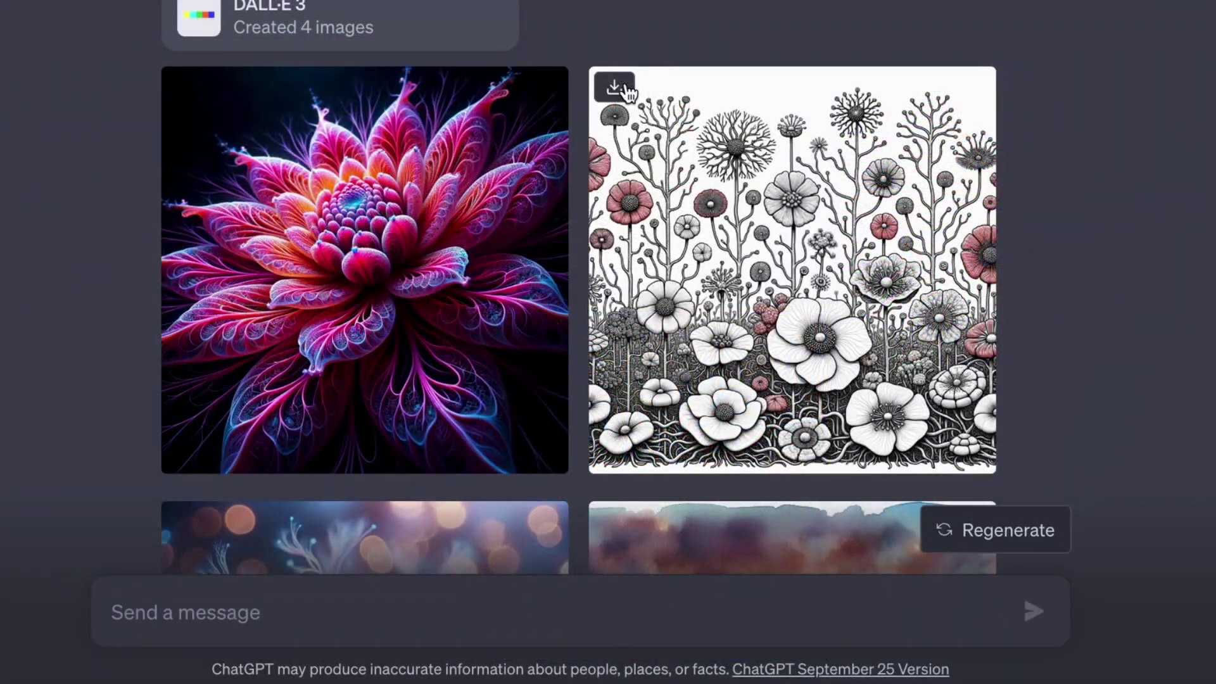
View the four neuron-flower images full-size, reading each prompt through to the watercolor meadow
scroll(627, 92, down, 8)
click(190, 24)
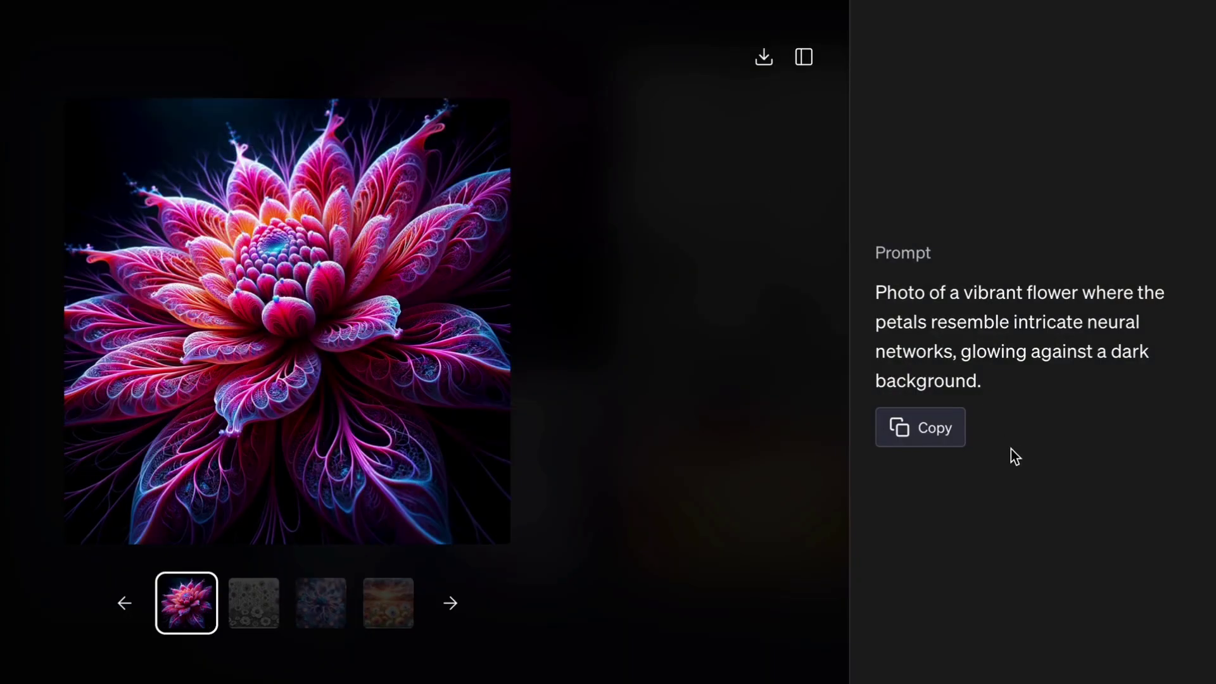
triple_click(994, 311)
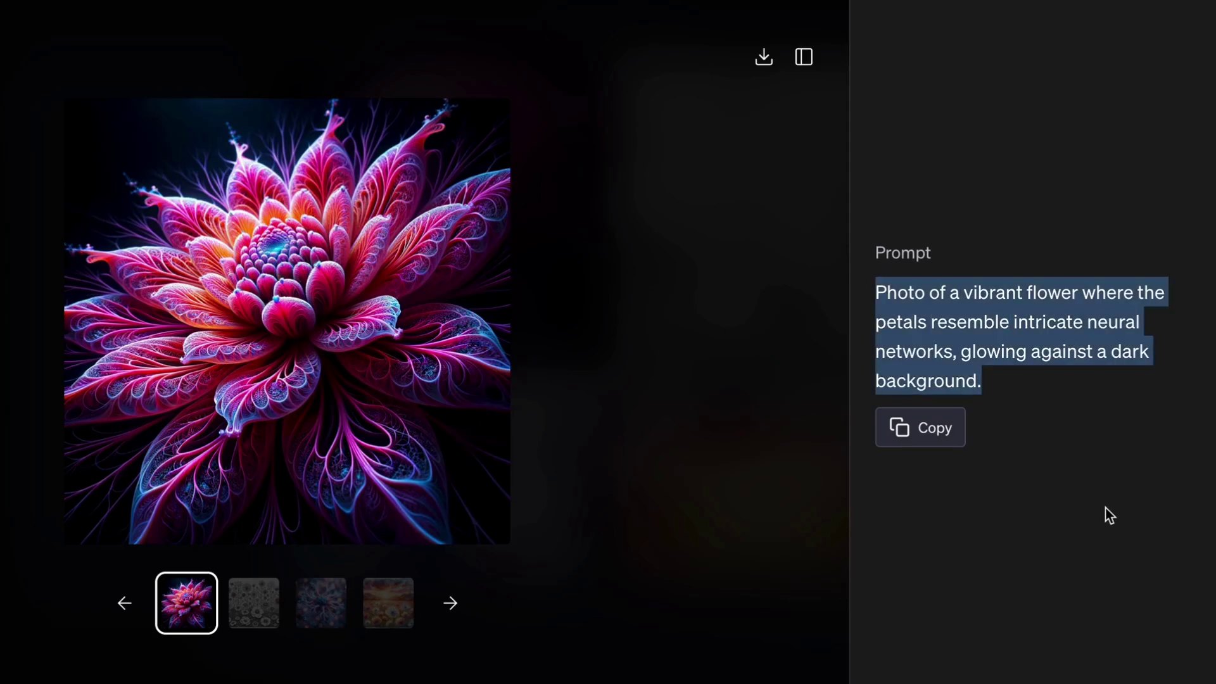
click(451, 612)
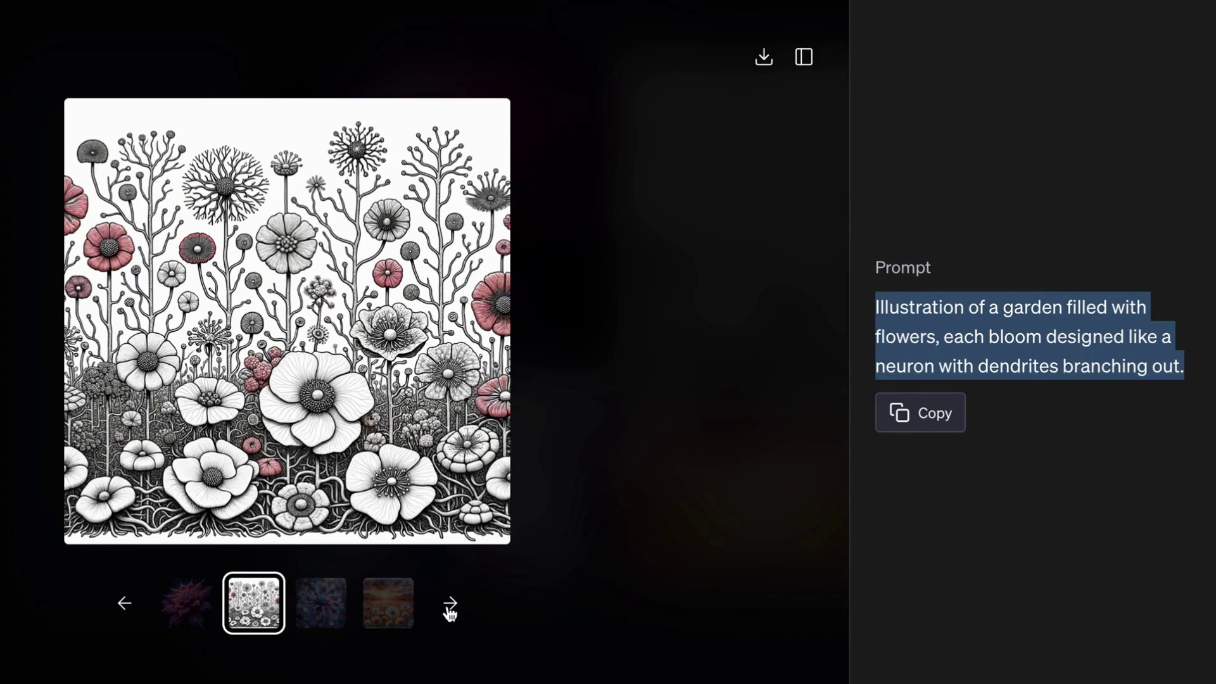
click(450, 611)
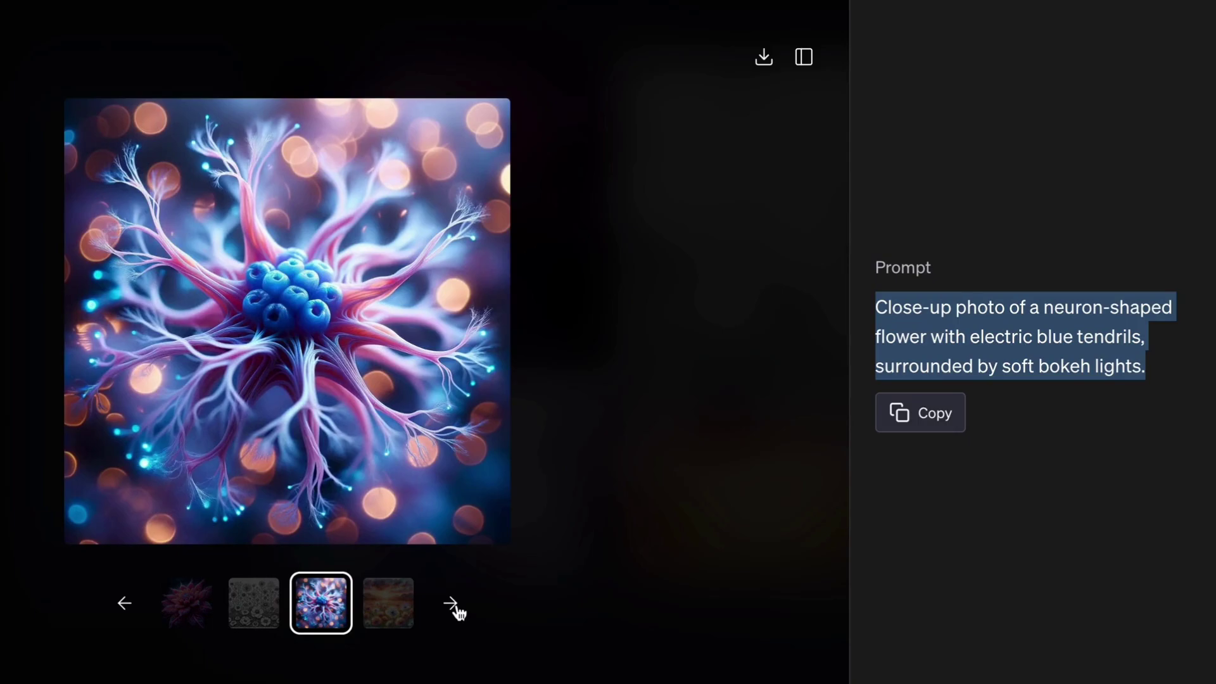
click(456, 608)
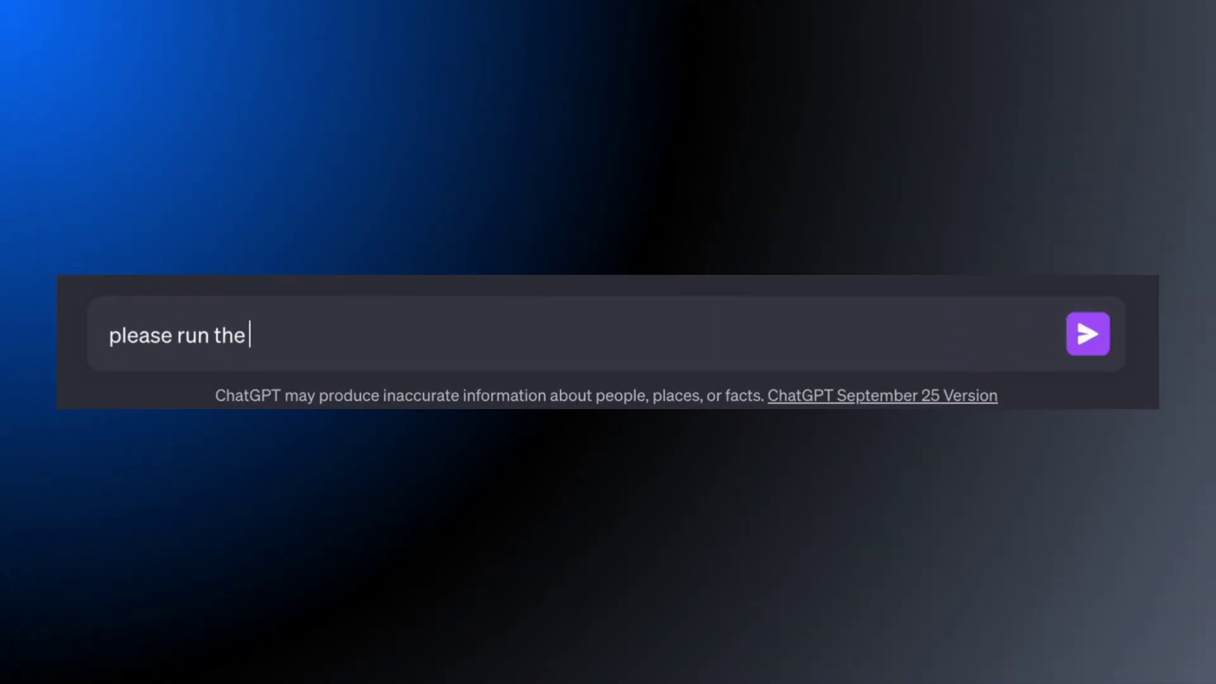
Ask ChatGPT to run the prompt "neuron flowers" exactly, then open a resulting image
text(prompt "neuron flowers" exactly)
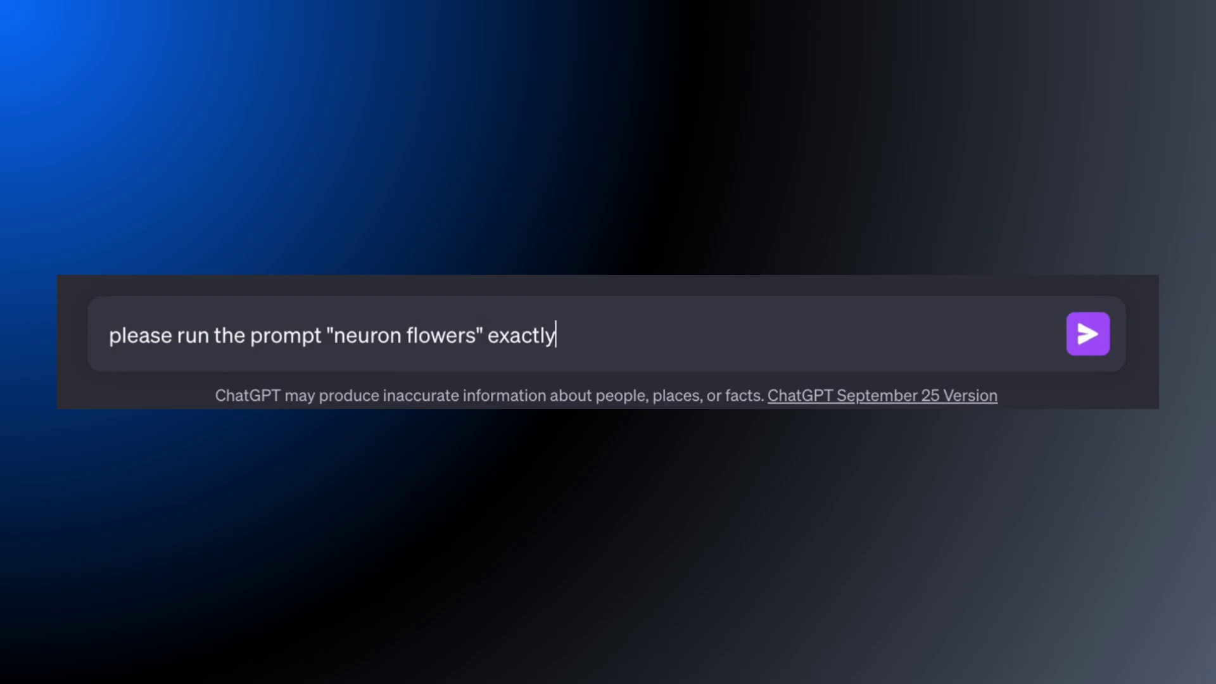
key(Return)
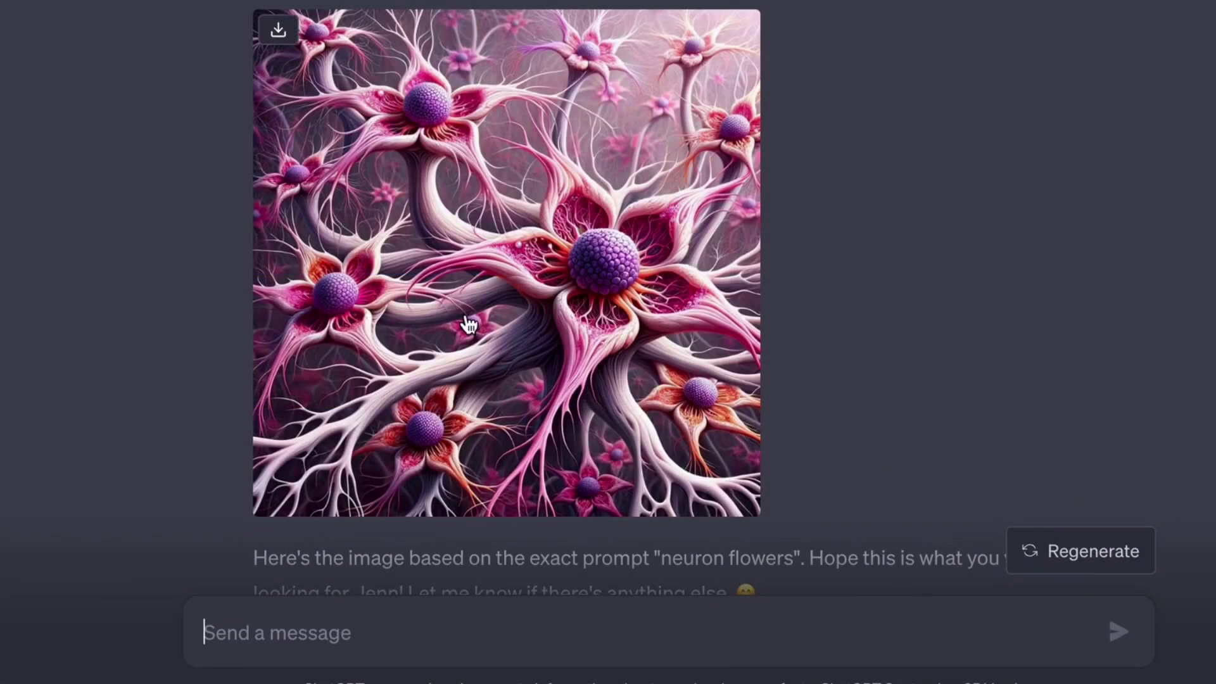
click(467, 321)
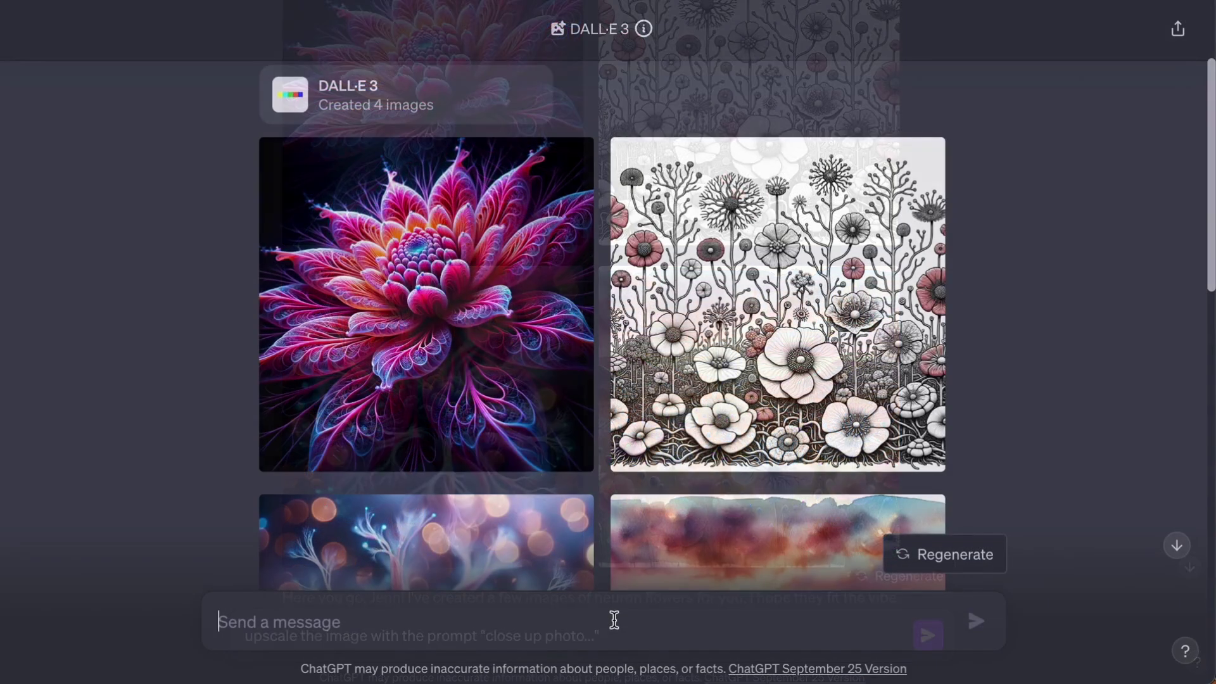
Request more images like #3 and browse the prompts of all four new images
text(let me see more like #3)
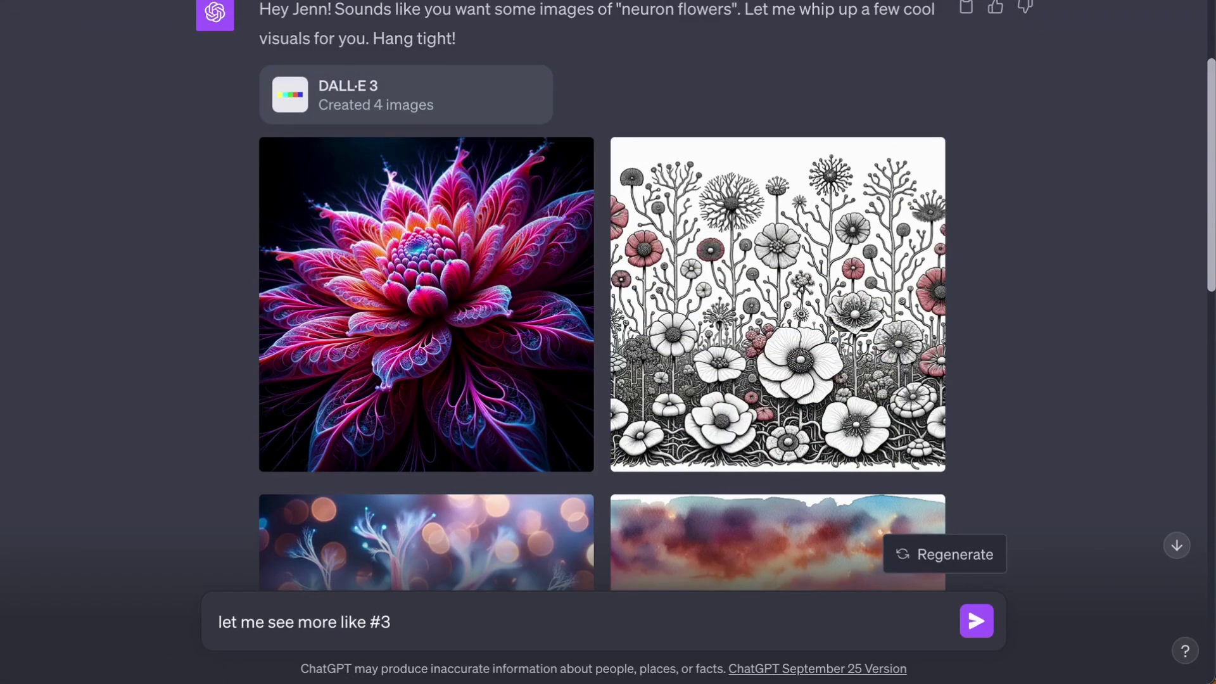
key(Return)
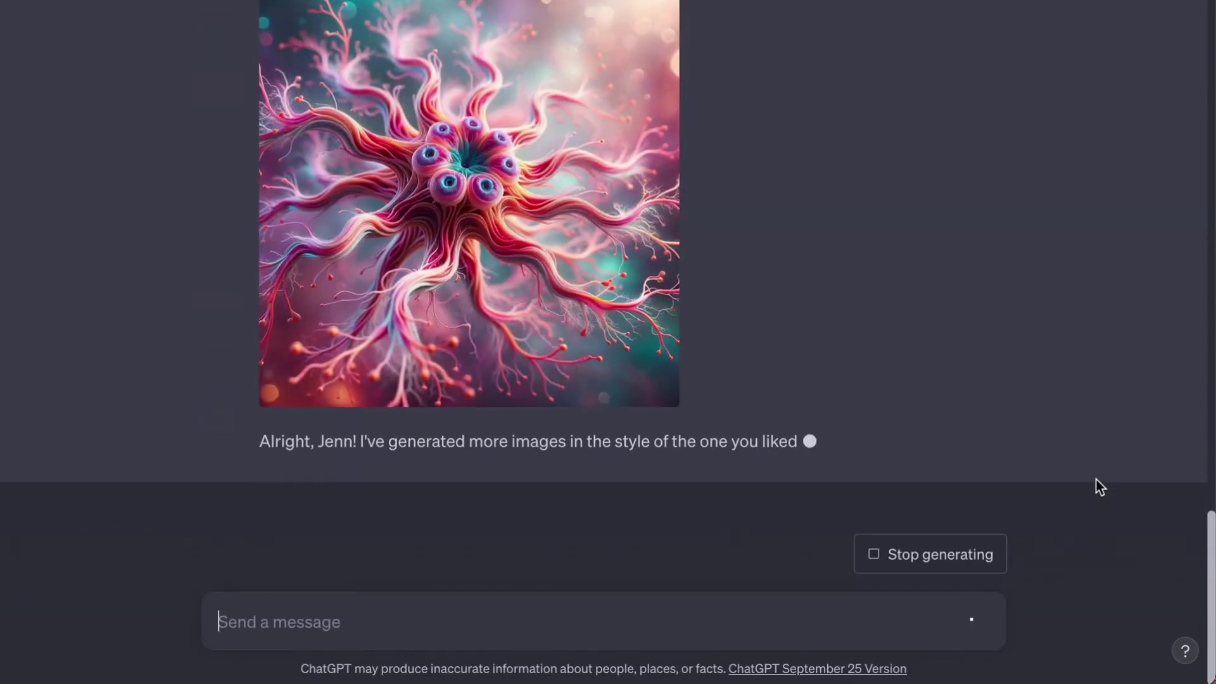
scroll(1099, 486, up, 10)
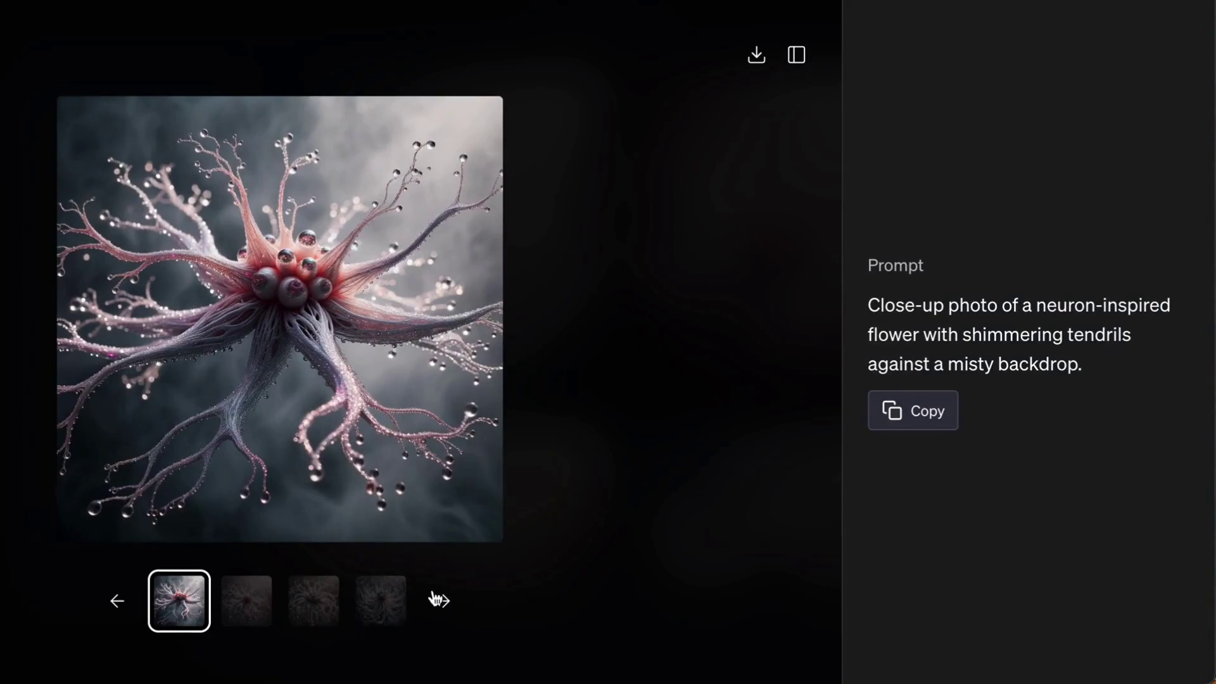
click(437, 600)
click(443, 602)
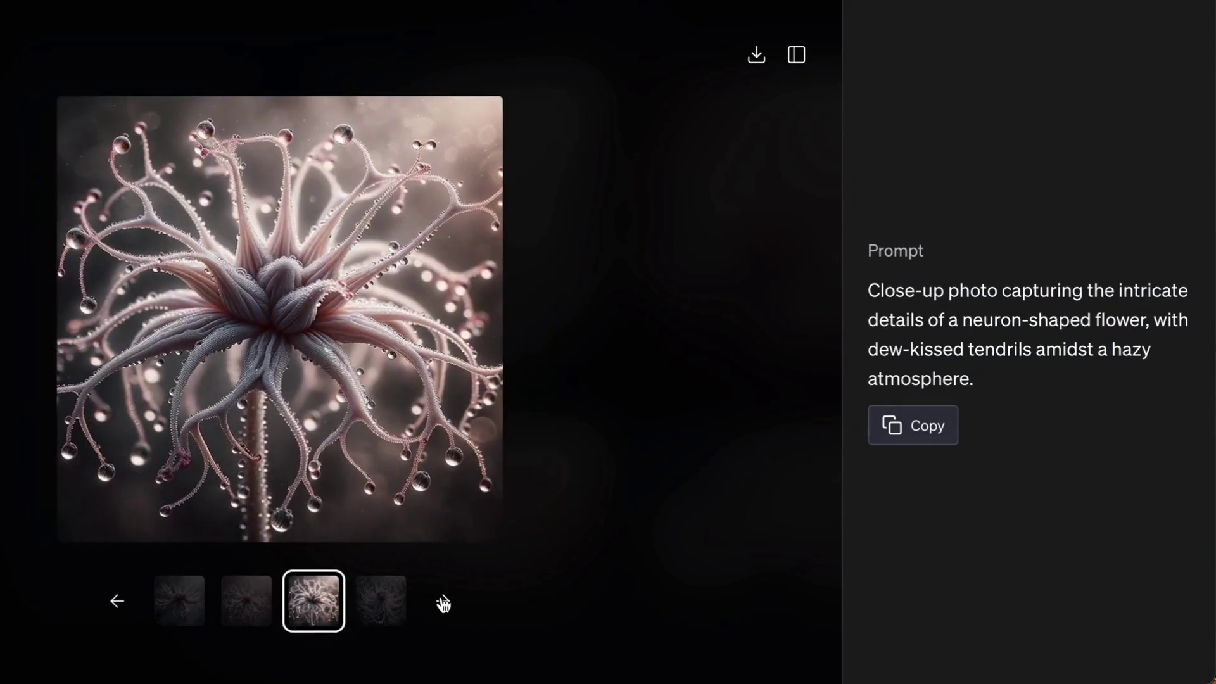
click(444, 602)
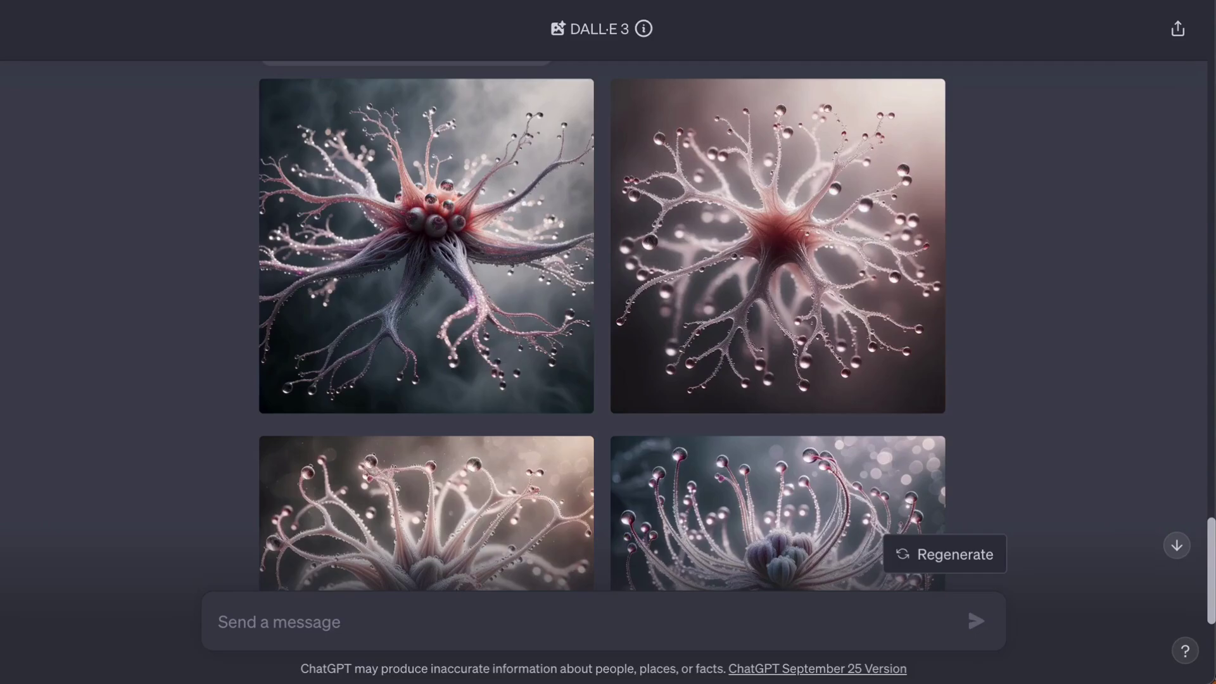
Ask ChatGPT to upscale image #3 from the original grid
text(upscale #3 from the original grid)
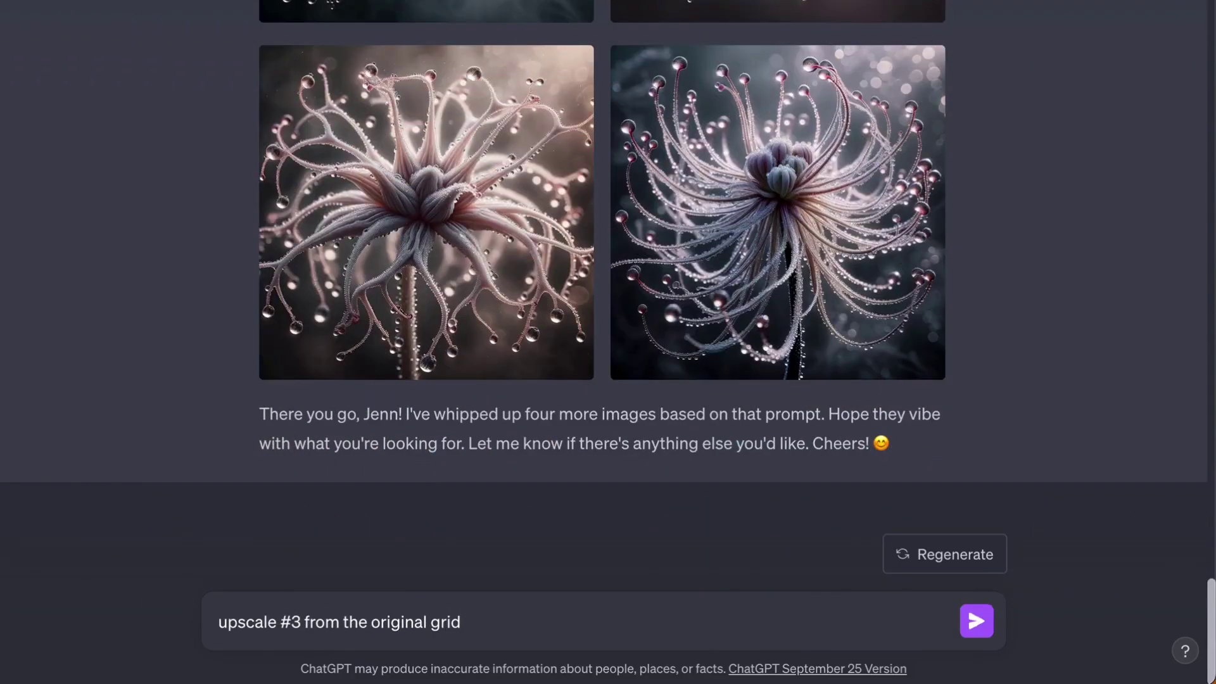
key(Return)
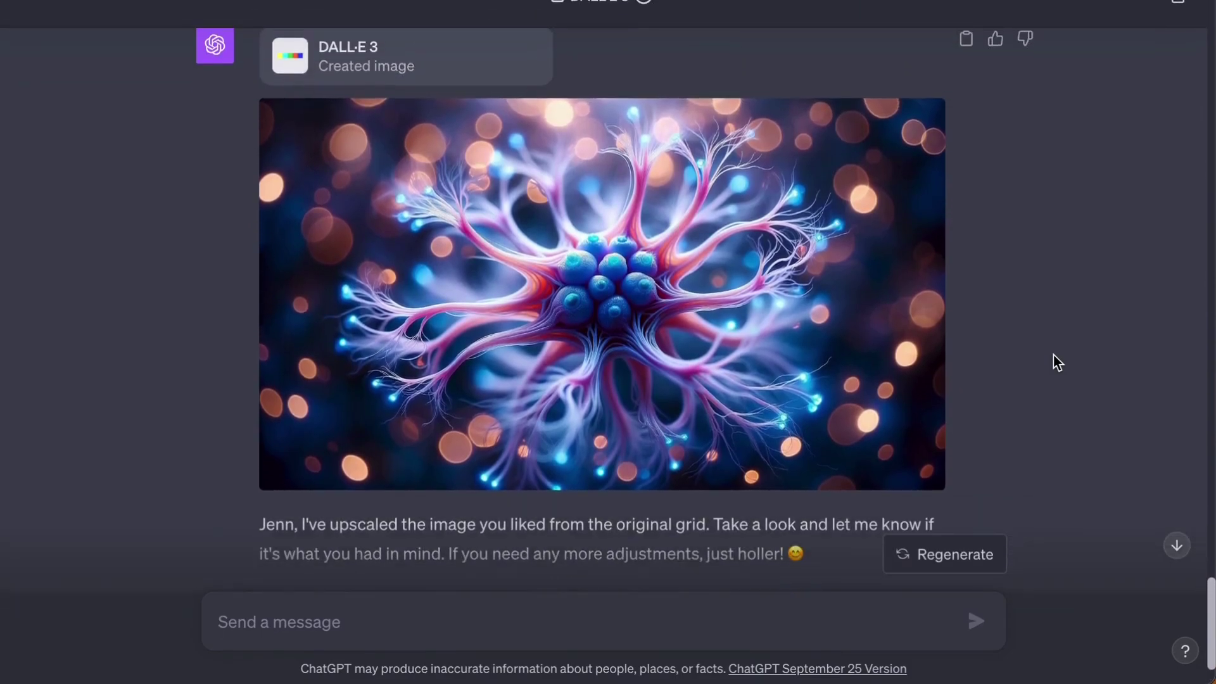
mouse_move(307, 131)
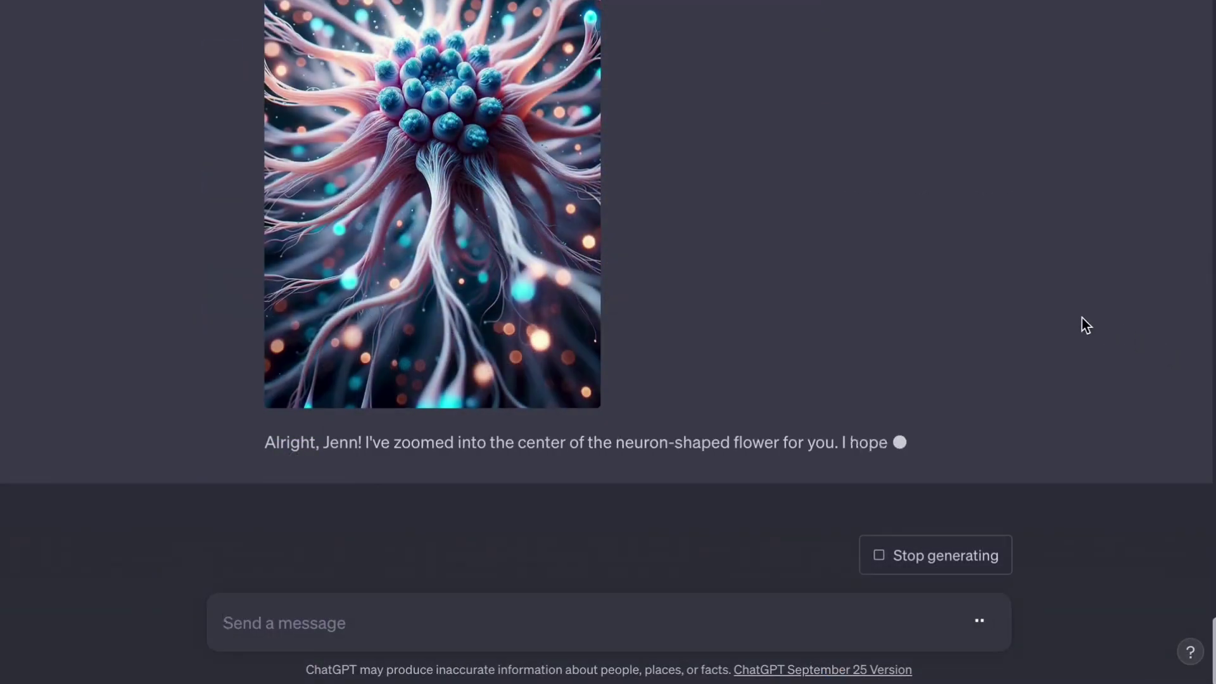
Request a landscape 16:9 aspect ratio for the flower image
scroll(1081, 318, up, 5)
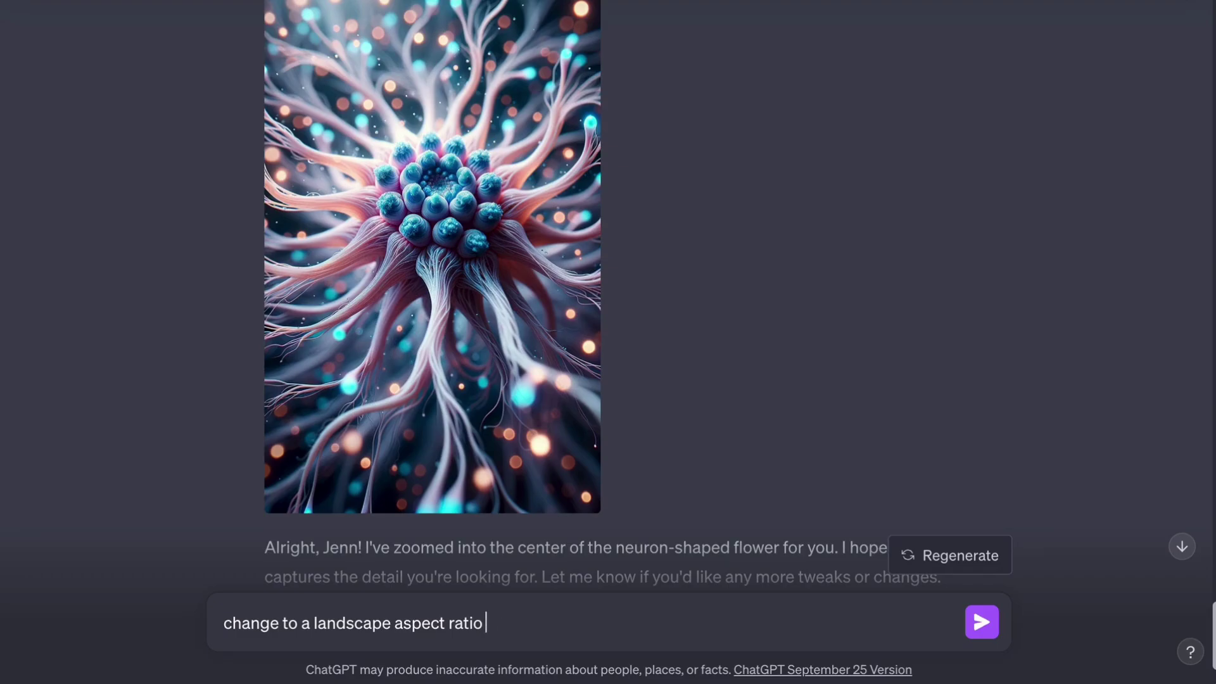
text(16:9)
key(Return)
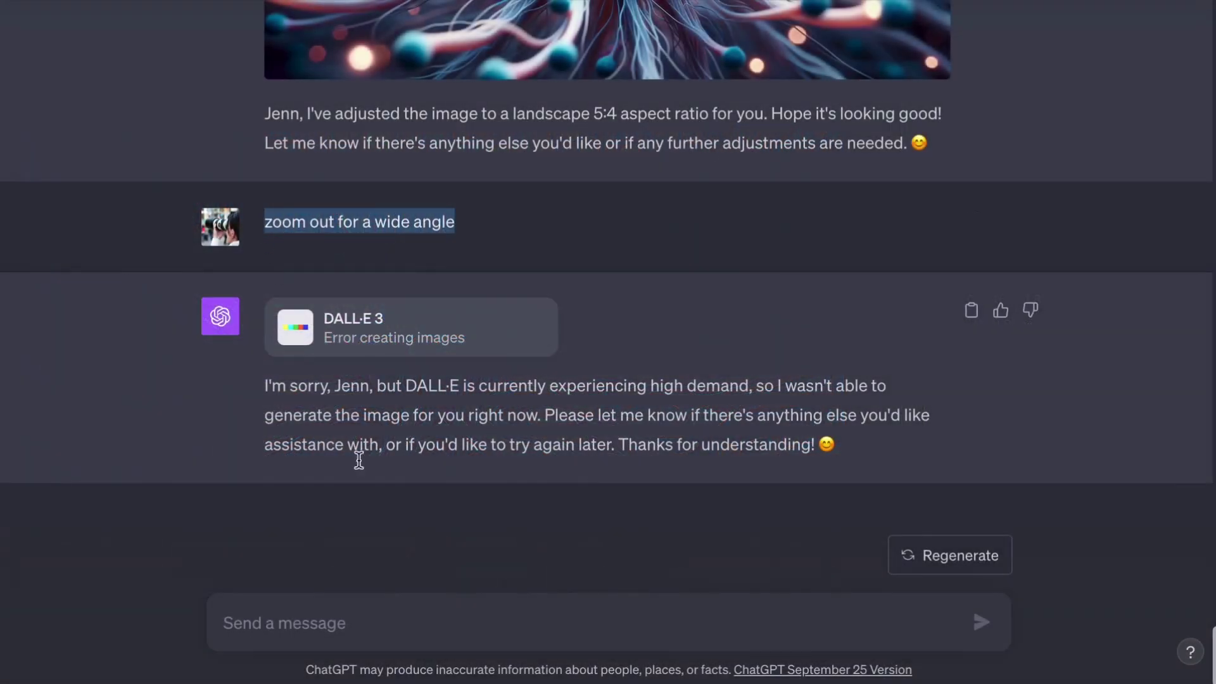
Send the 'zoom out for a wide angle' request
click(415, 622)
text(zoom out for a wide angle)
key(Return)
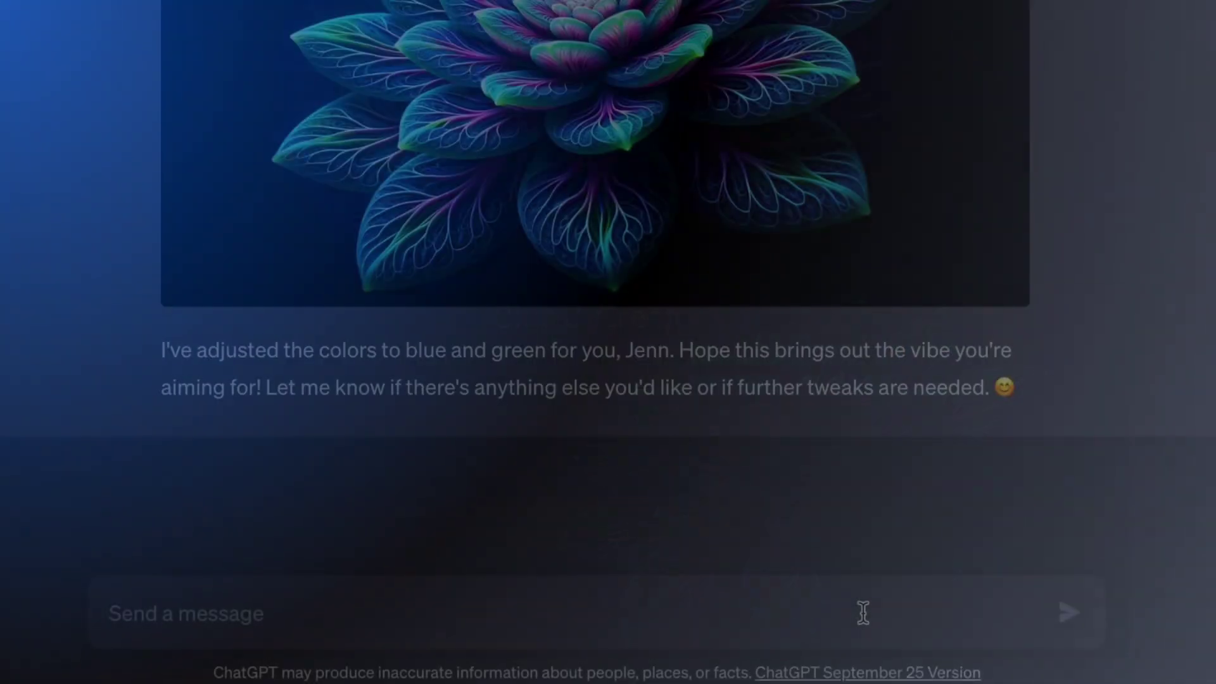
Type 'add a warm light' as the next image request
text(a)
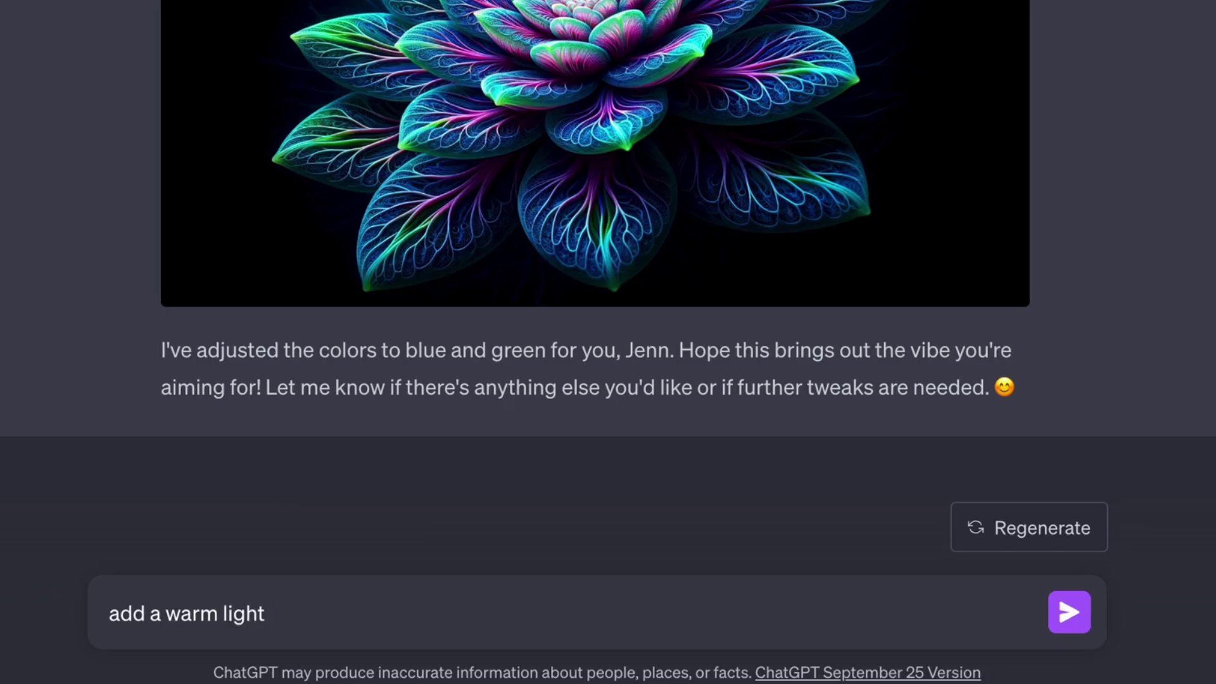
text(dd a warm light)
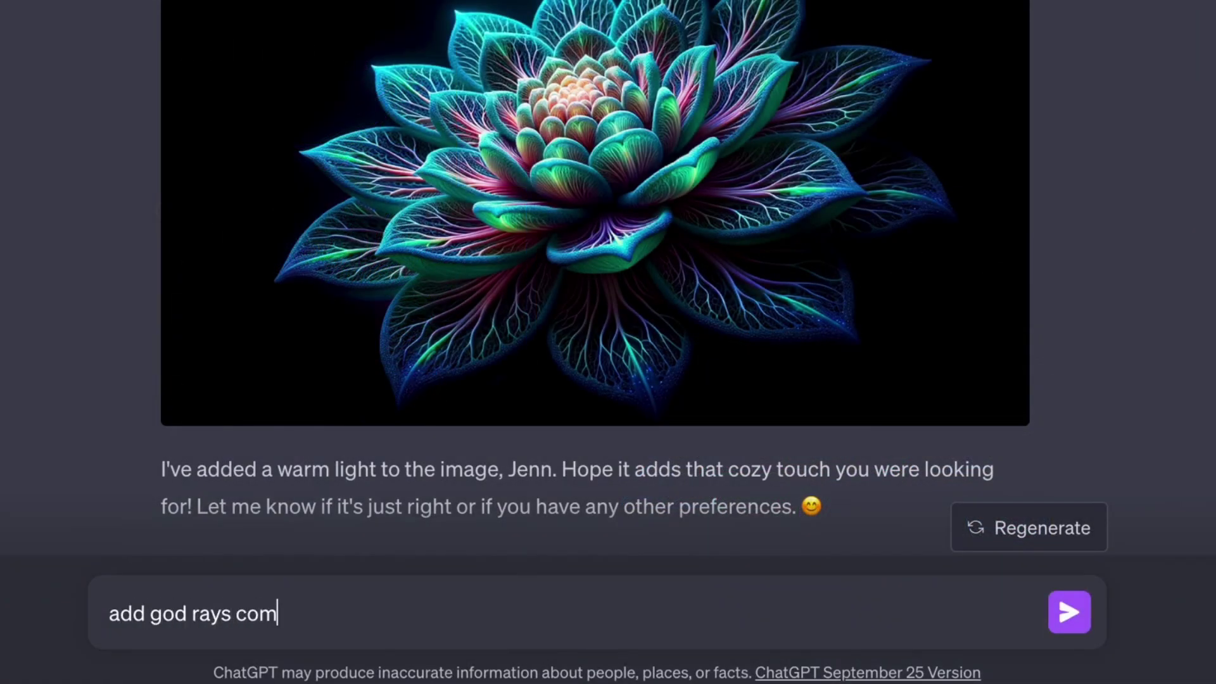
Request god rays from the top, then a Rembrandt restyle, then a watercolor version
text(god rays coming from top)
key(Return)
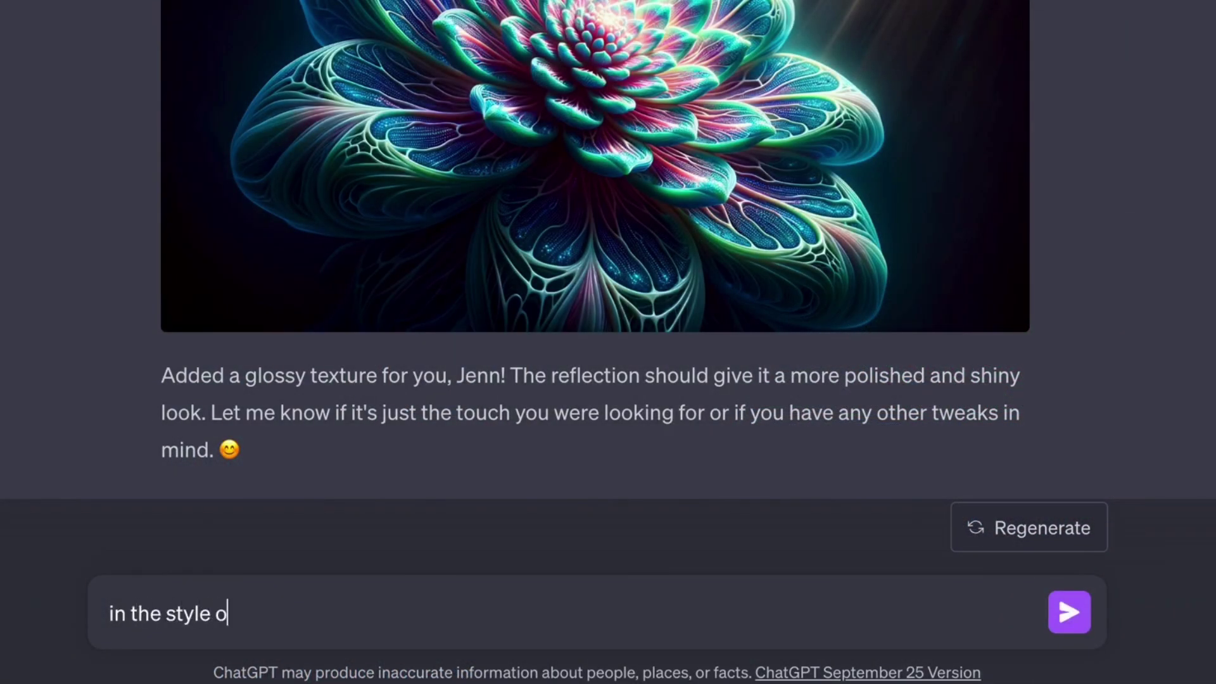
key(Return)
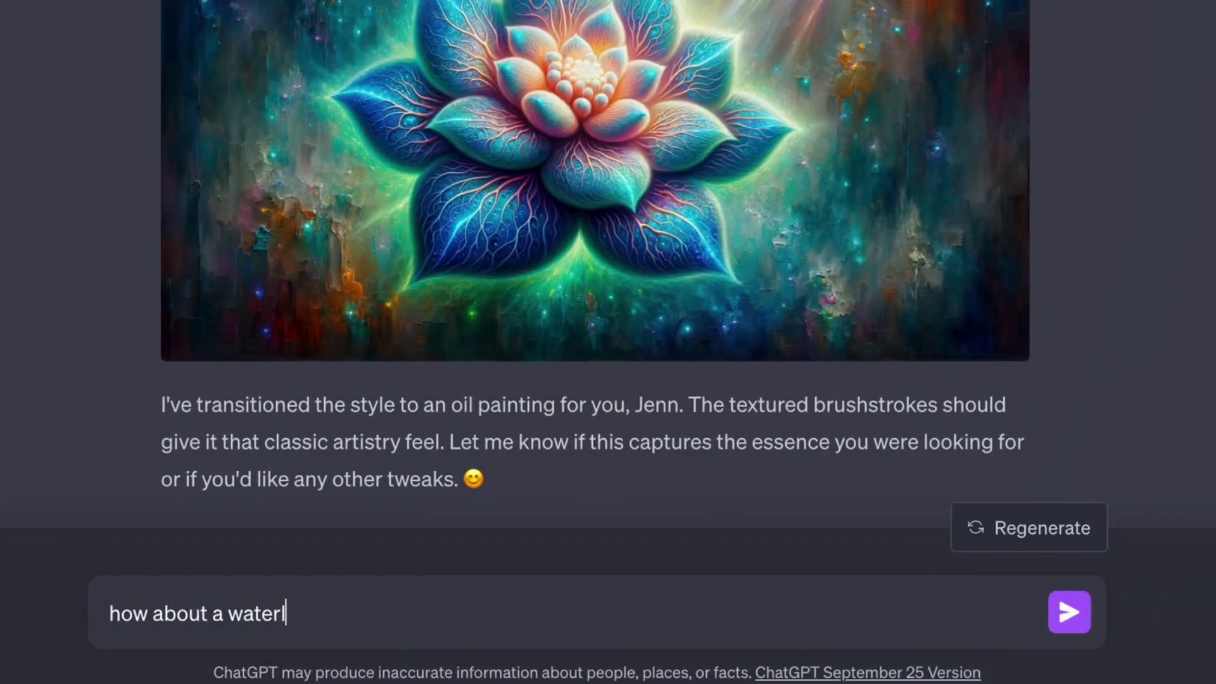
key(Return)
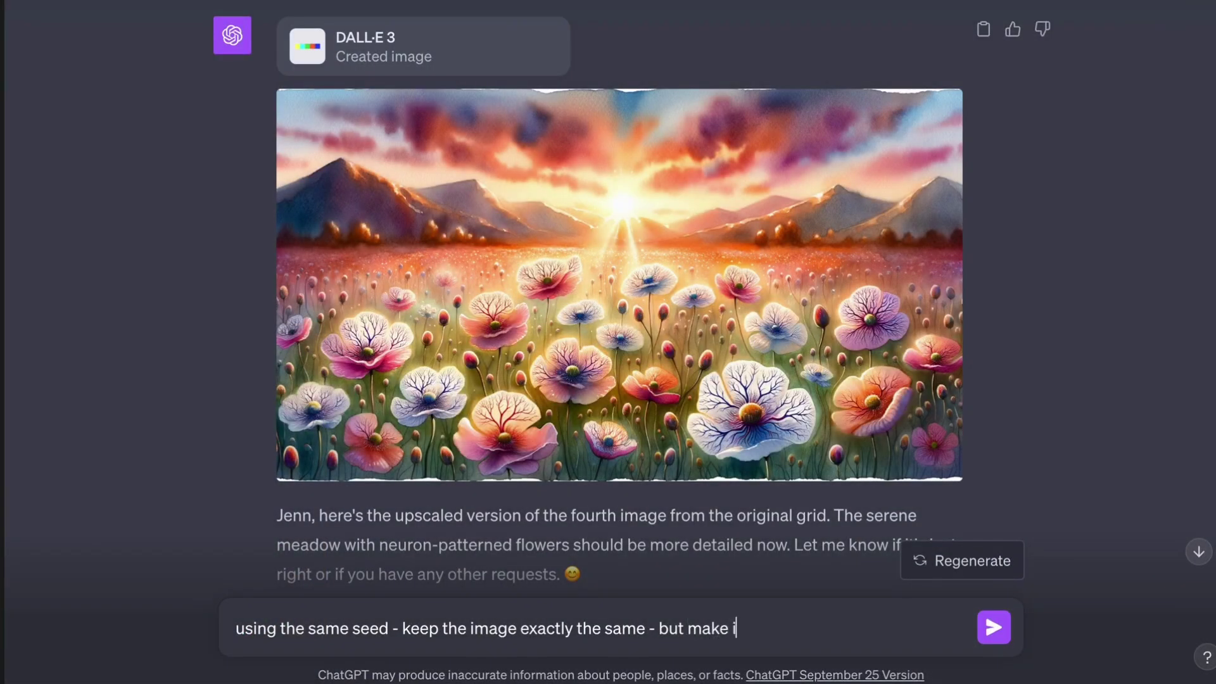
Add snow to the meadow image with the same seed, then switch it to fall colours
text(t snow)
key(Return)
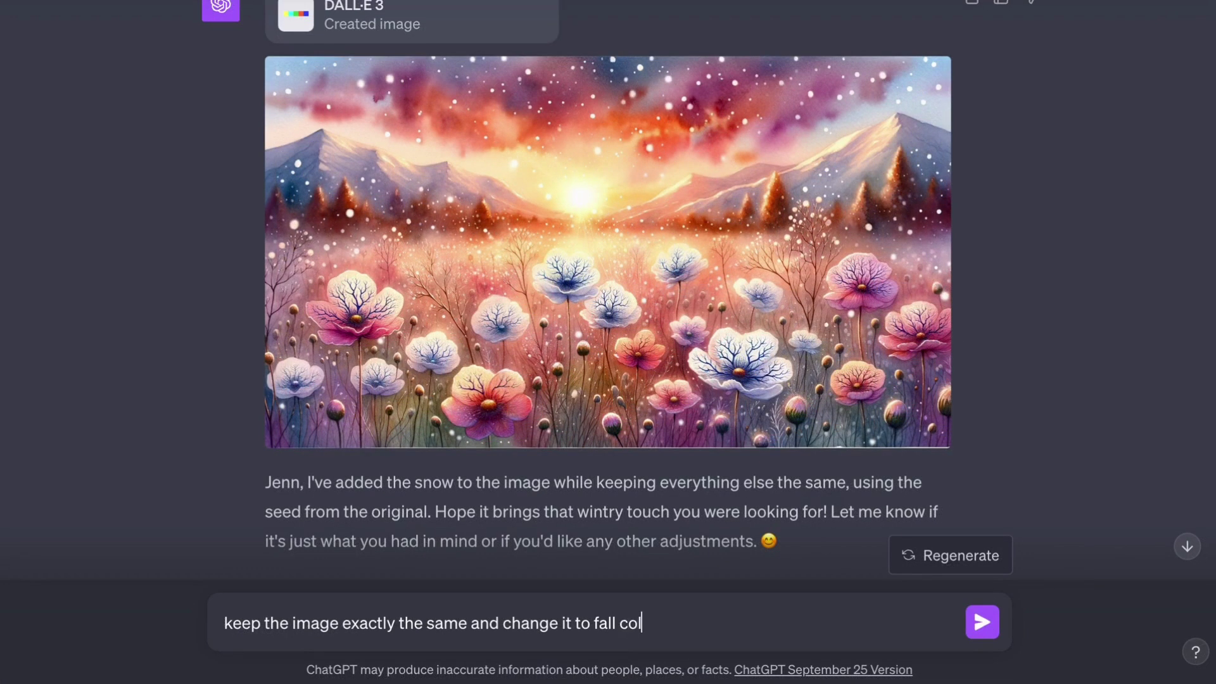
key(Return)
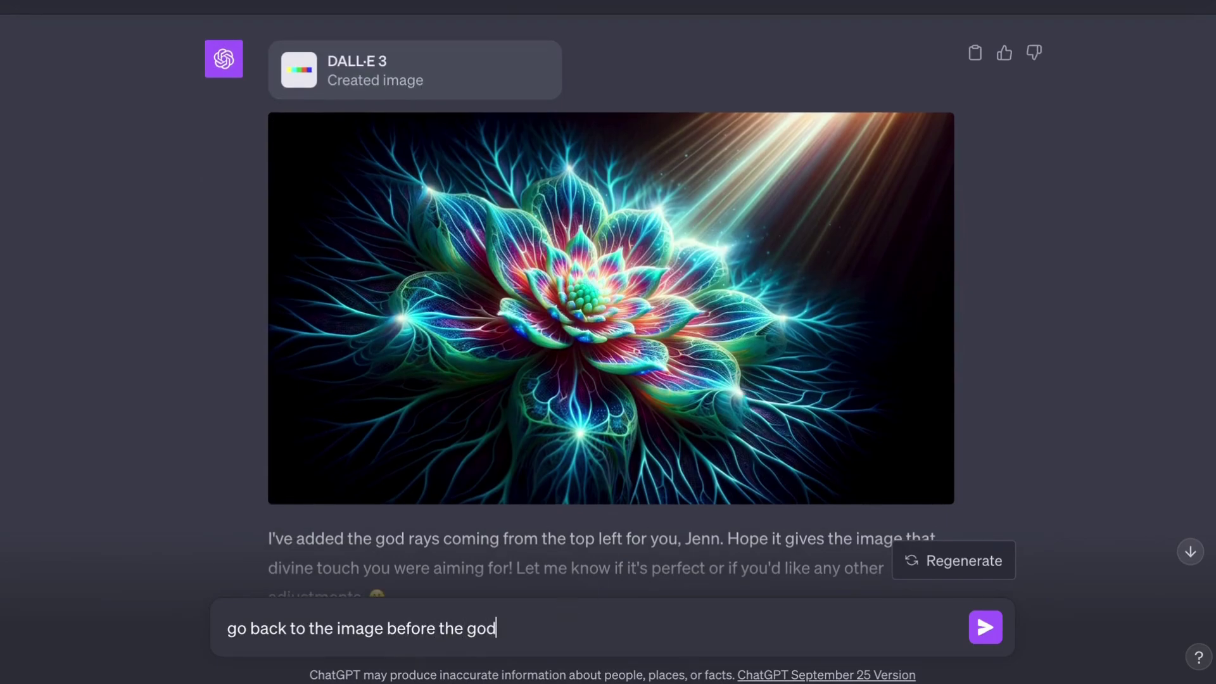
Revert to the lotus image from before the god rays and ask to add snow
key(Return)
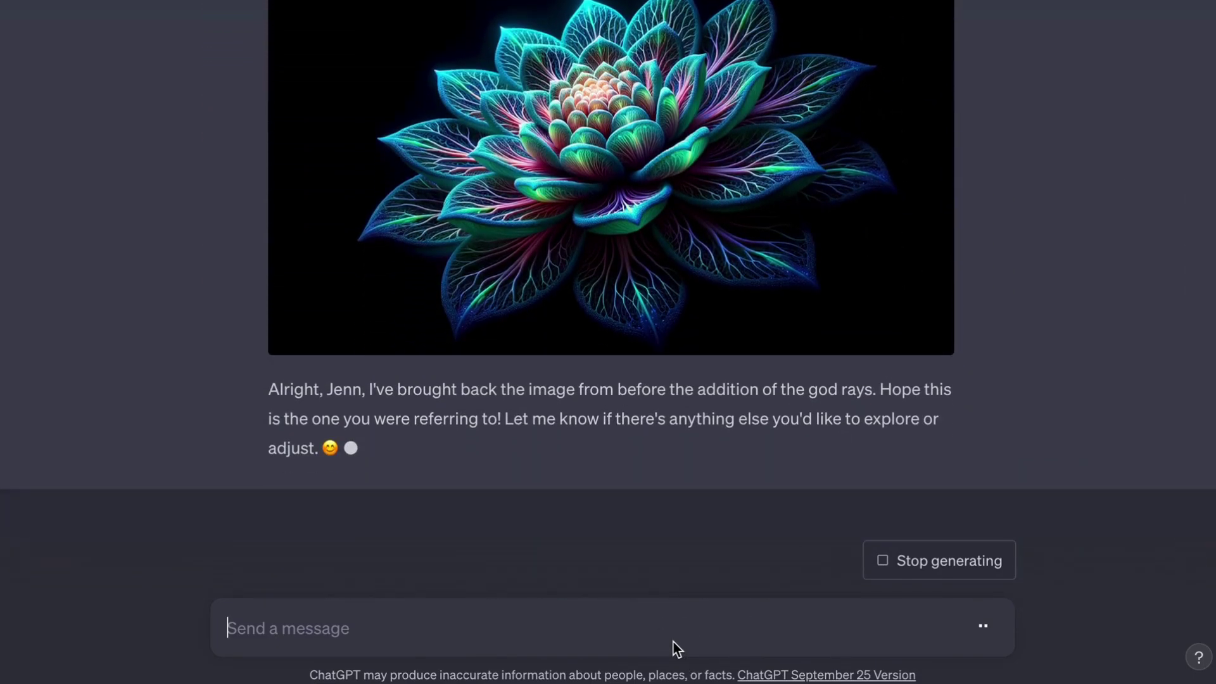
text(add snow)
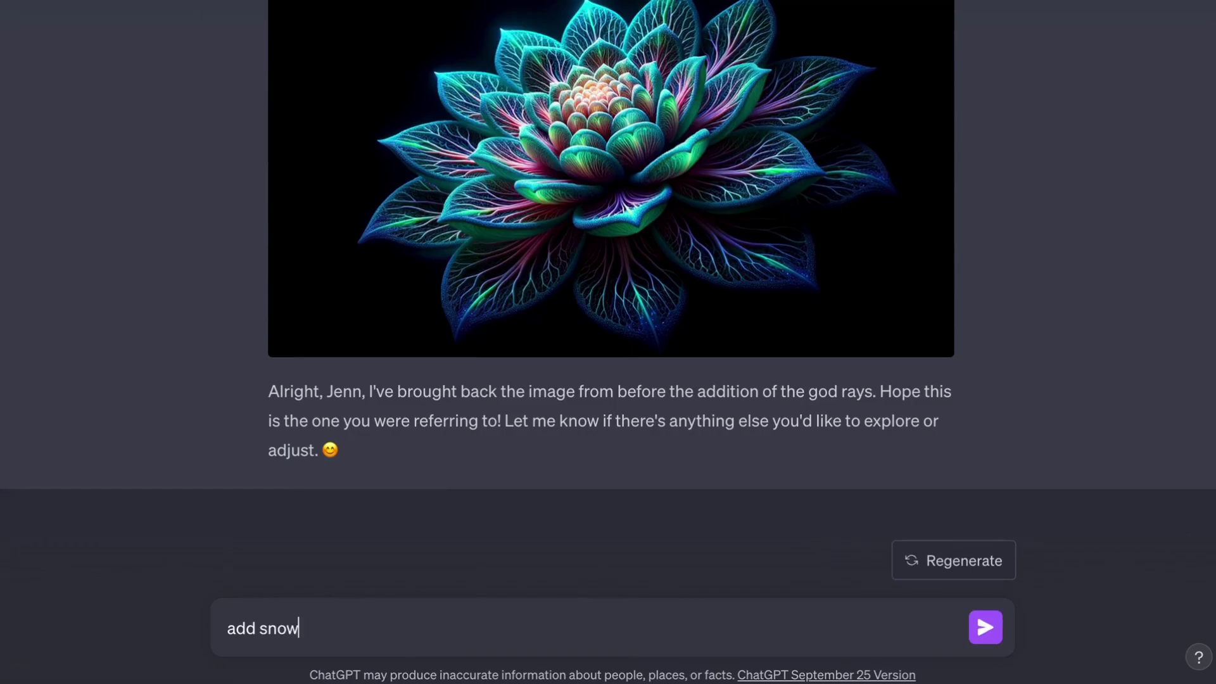
key(Return)
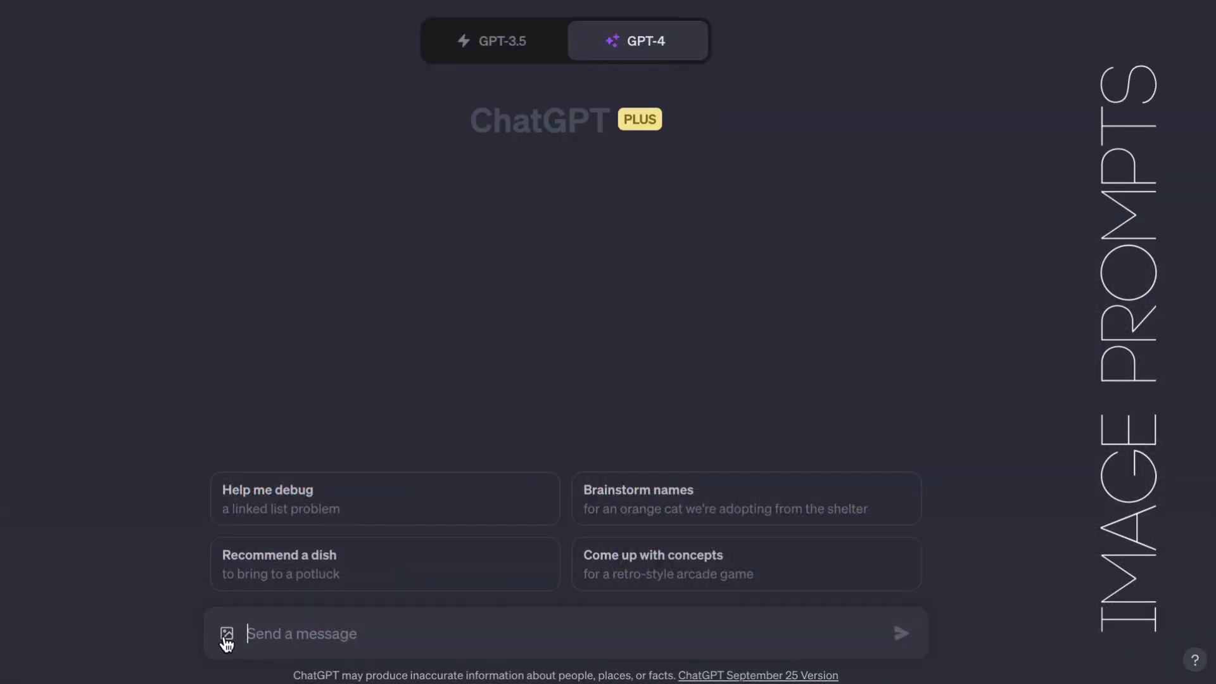
Attach the DALL·E generated image file from the computer to the message
click(226, 634)
scroll(570, 412, down, 10)
click(495, 437)
click(813, 506)
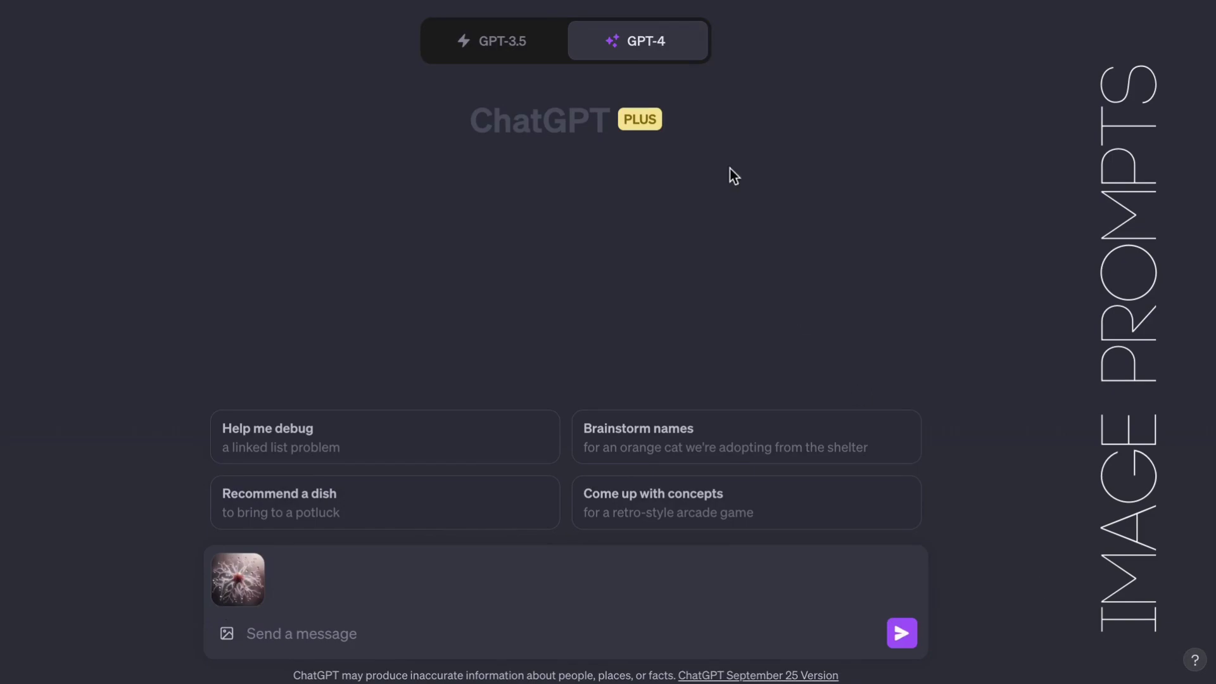
Switch to DALL·E 3 and send the watercolor prompt with the Veil Nebula Wikimedia URL
mouse_move(638, 41)
click(532, 429)
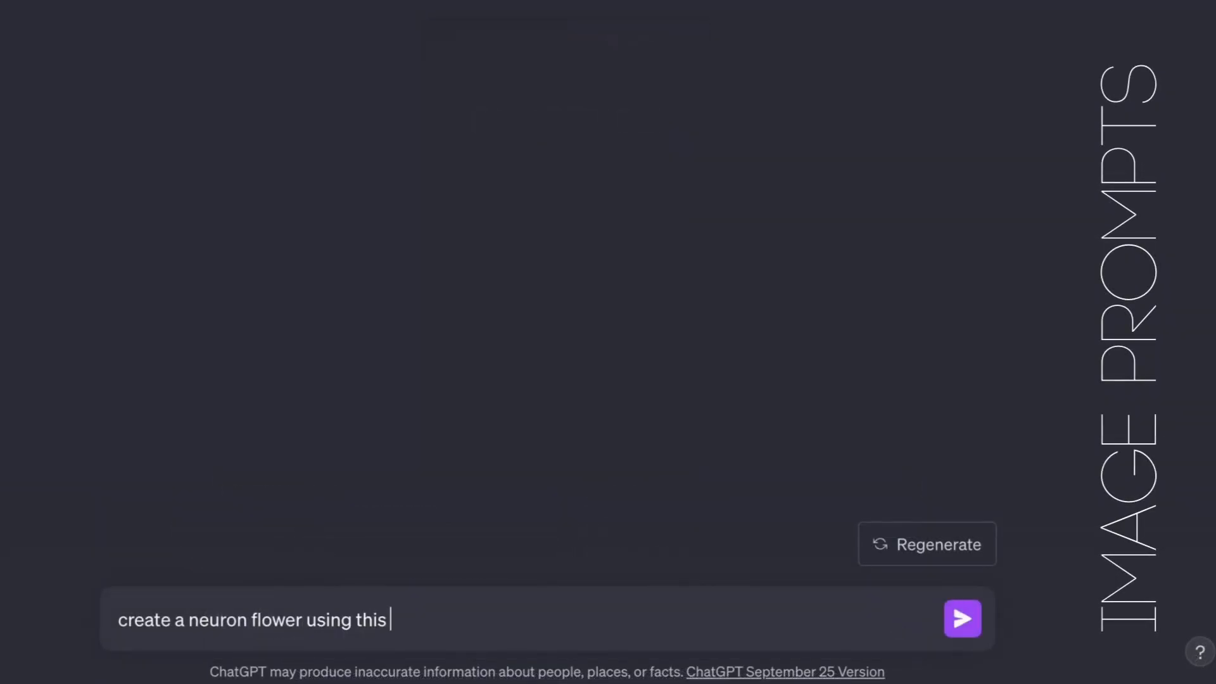
text(https://upload.wikimedia.org/wikipedia/commons/thumb/a/ac/Return_to_the_Veil_Nebula.jpg/640px-Return_to_the_Veil_Nebula.jpg)
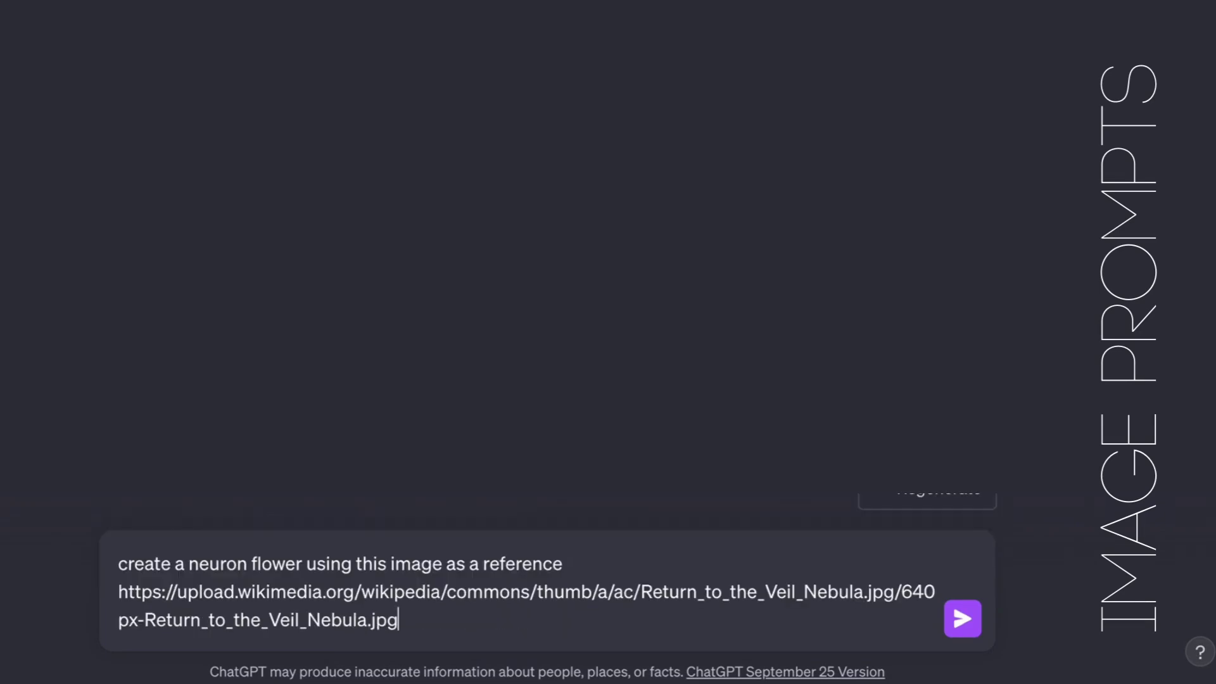
key(Return)
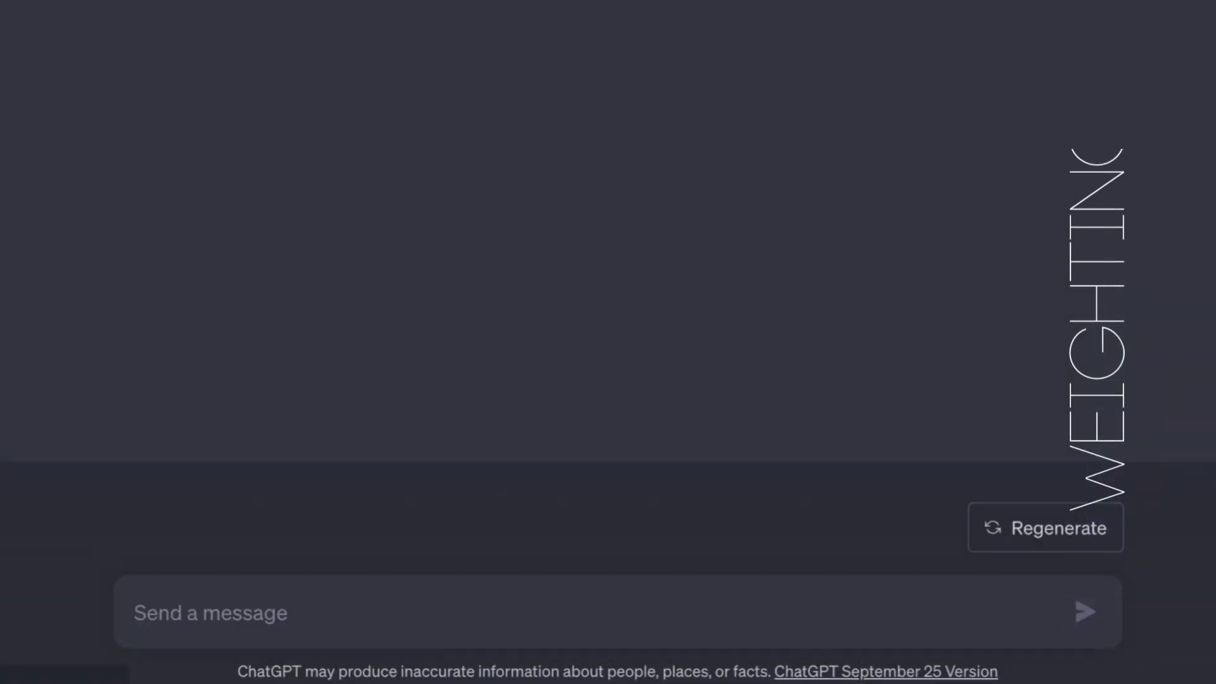
Generate images from the weighted prompt 'neuron::3 flower::1' and view all four results
text(neuron::3 flower::1)
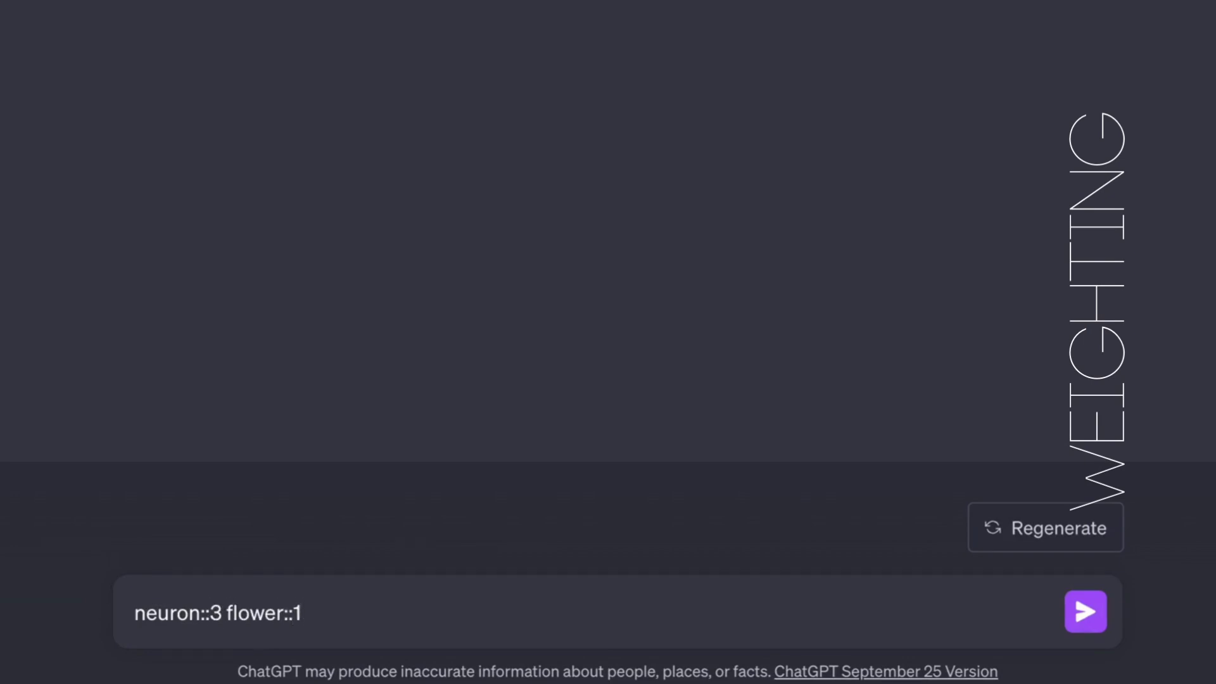
key(Return)
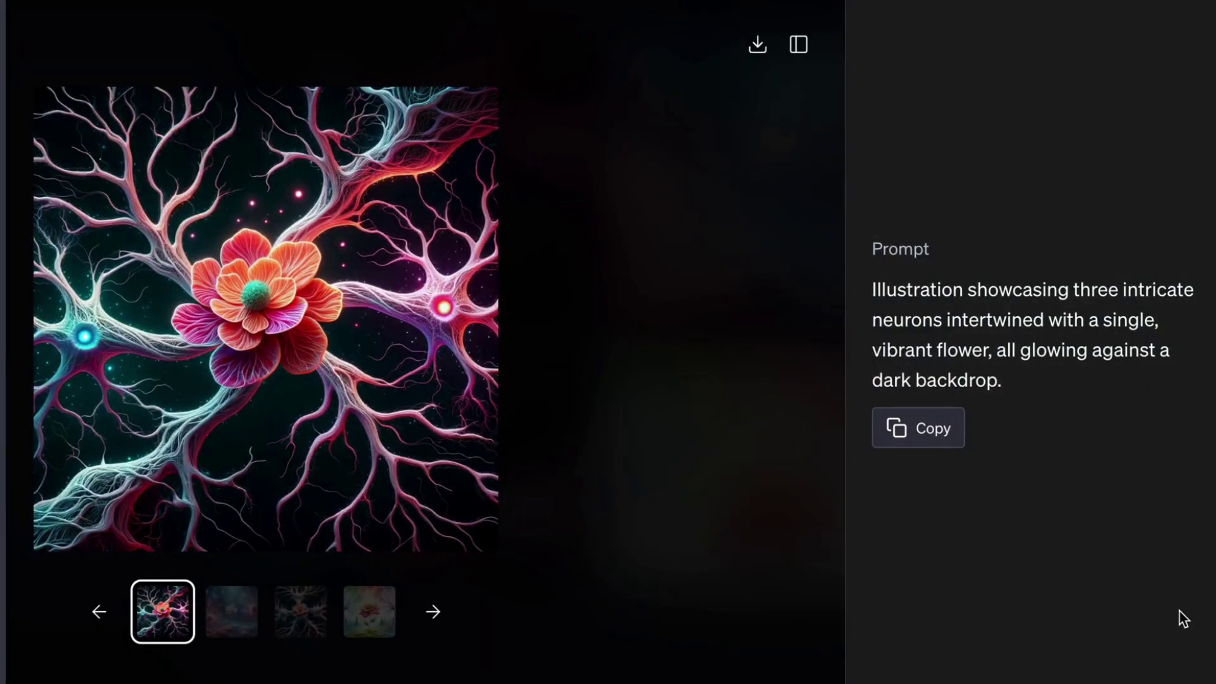
click(433, 615)
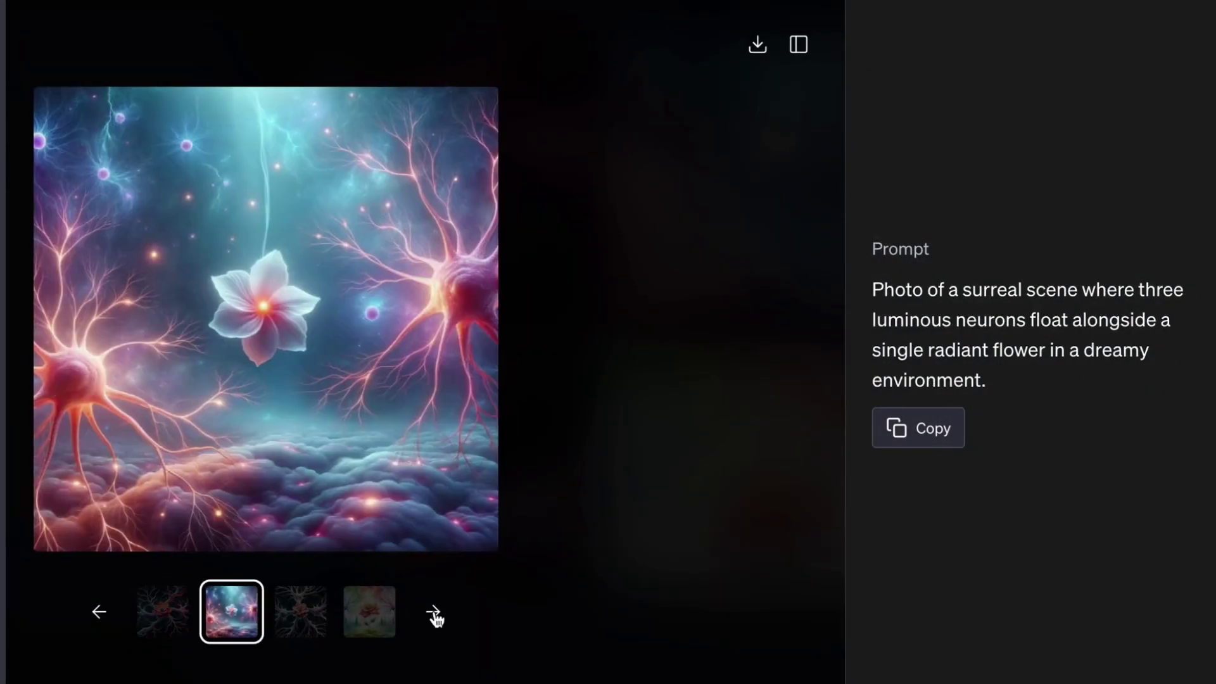
click(435, 615)
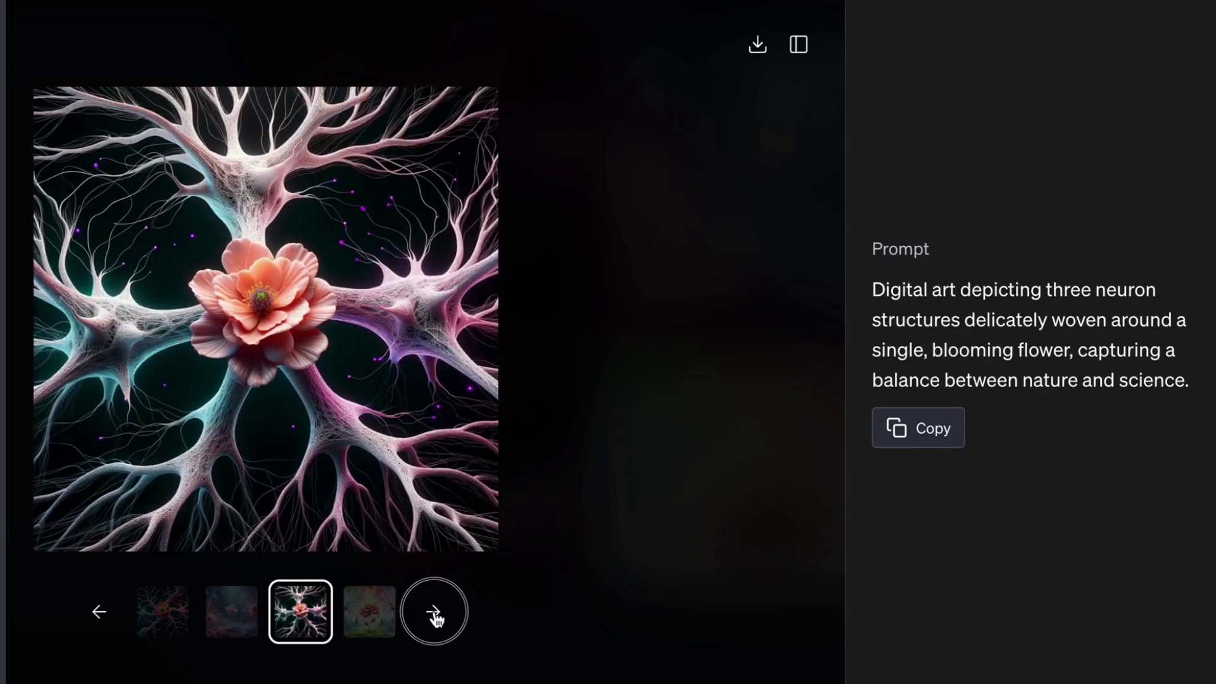
click(434, 614)
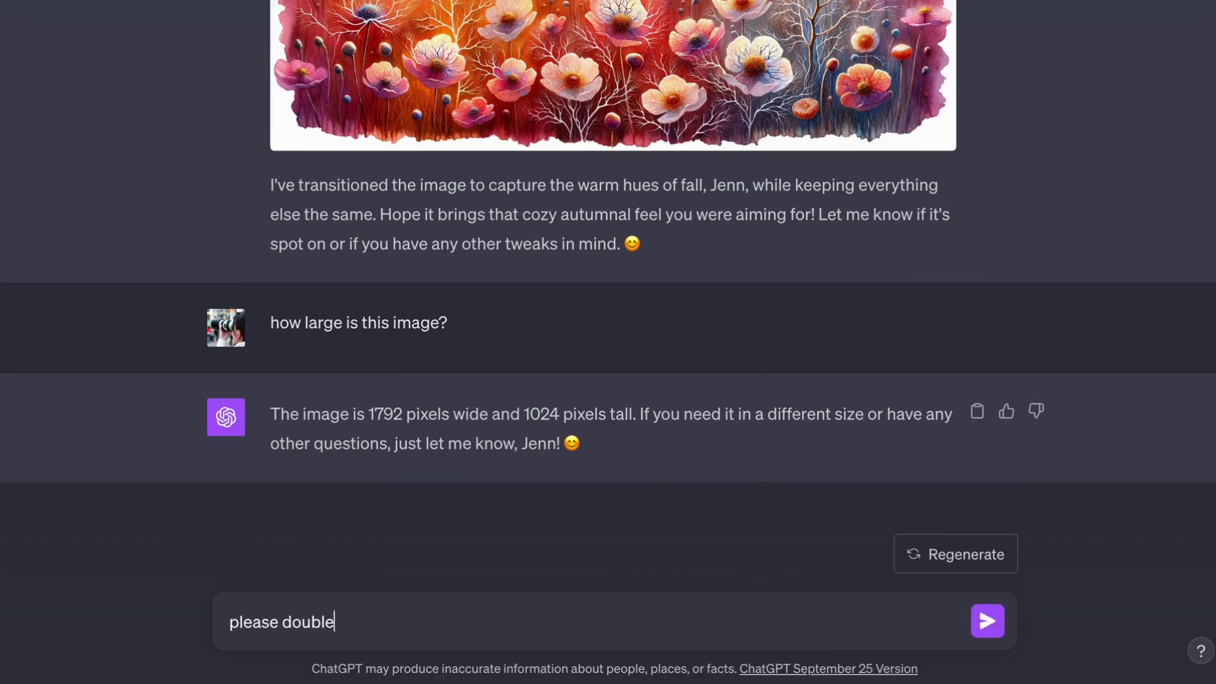
Request the fall-colours meadow image at double size and download the new image
key(Return)
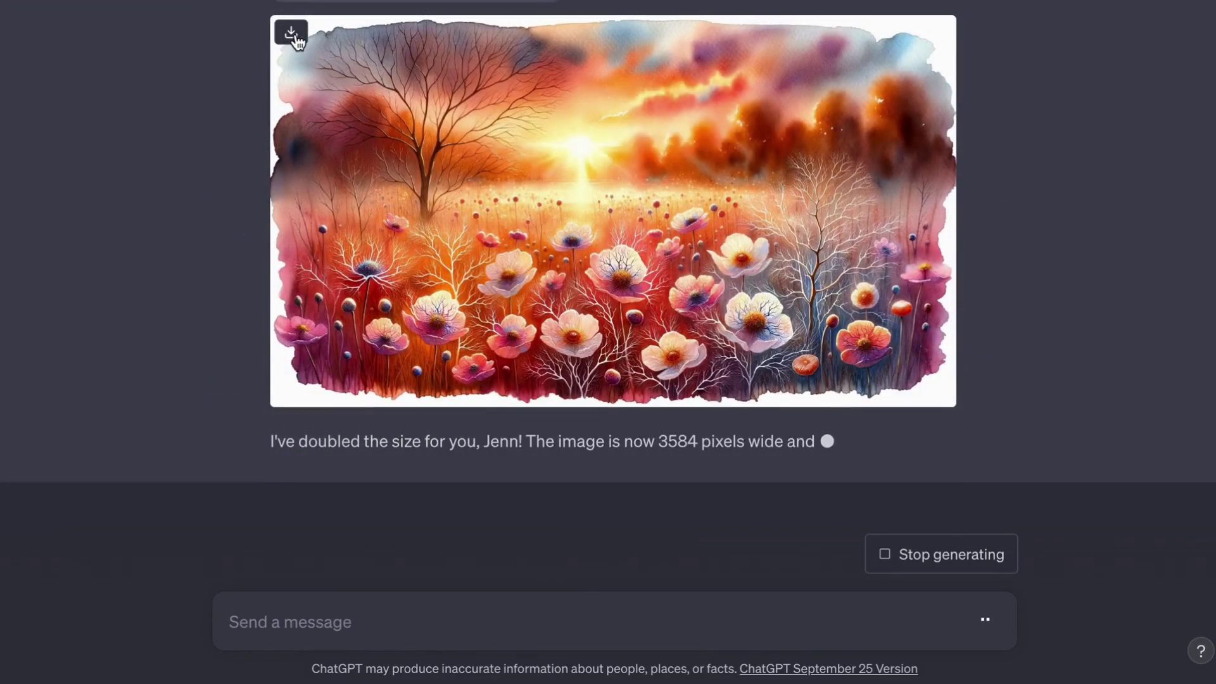
click(290, 32)
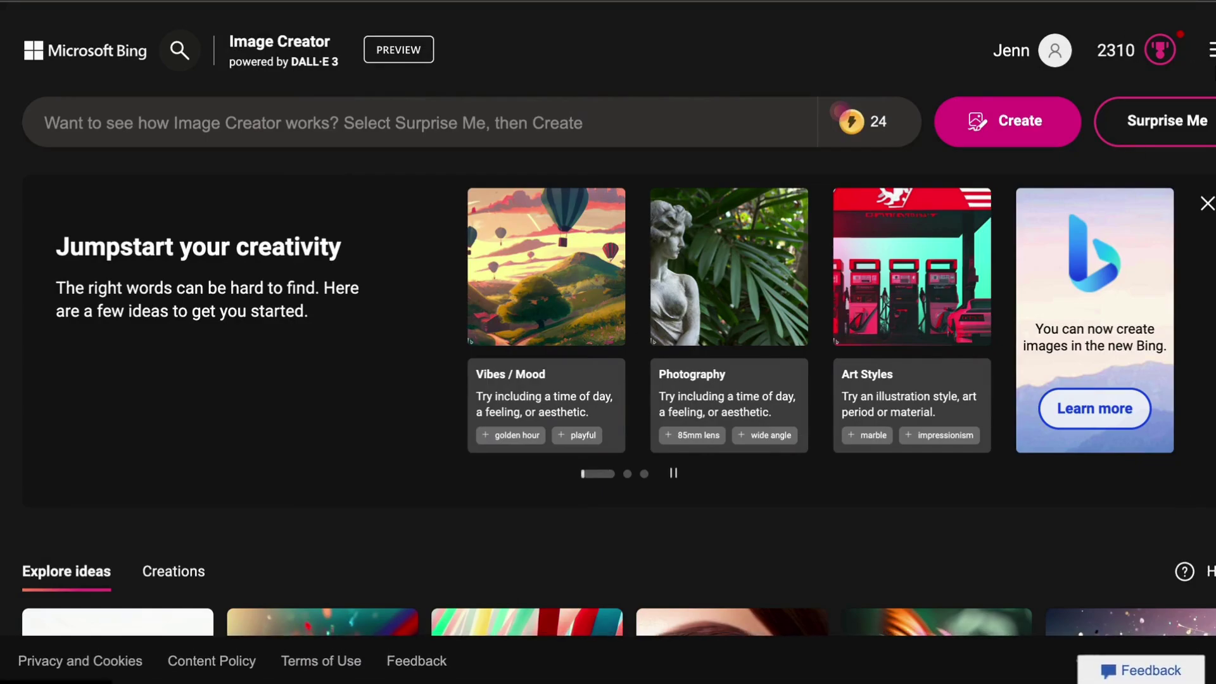
Browse the All Saves grid in My Bing Collections, including the earlier walrus pictures
click(1208, 50)
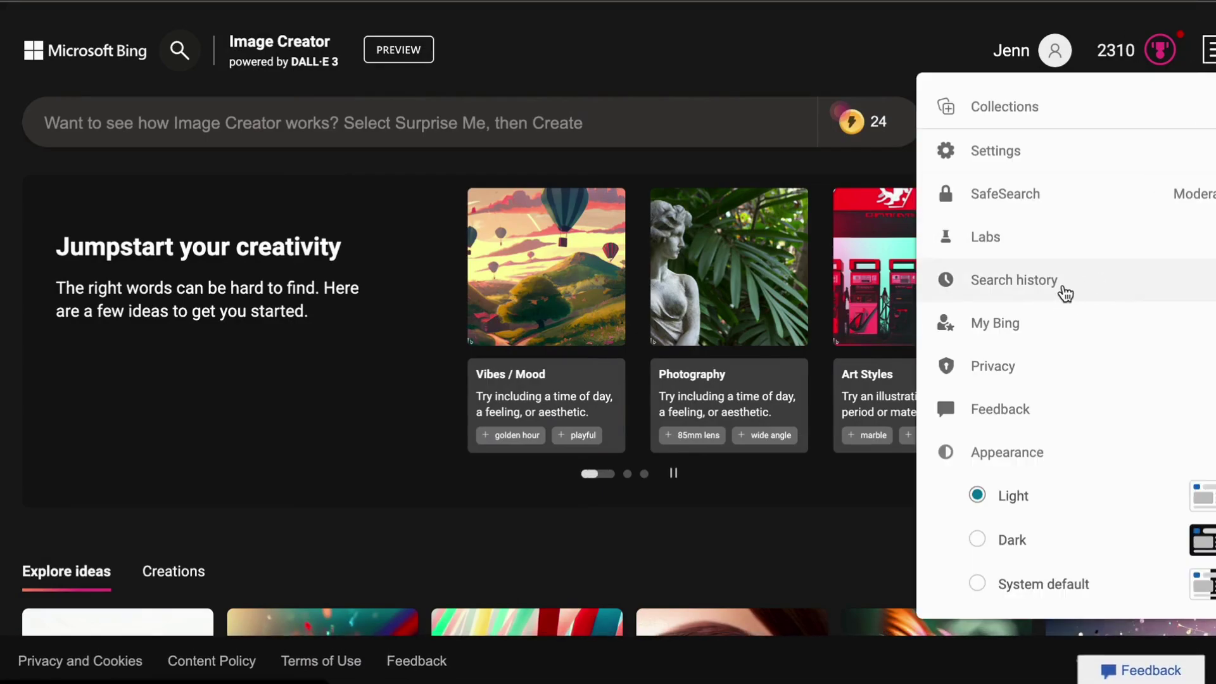
click(1047, 331)
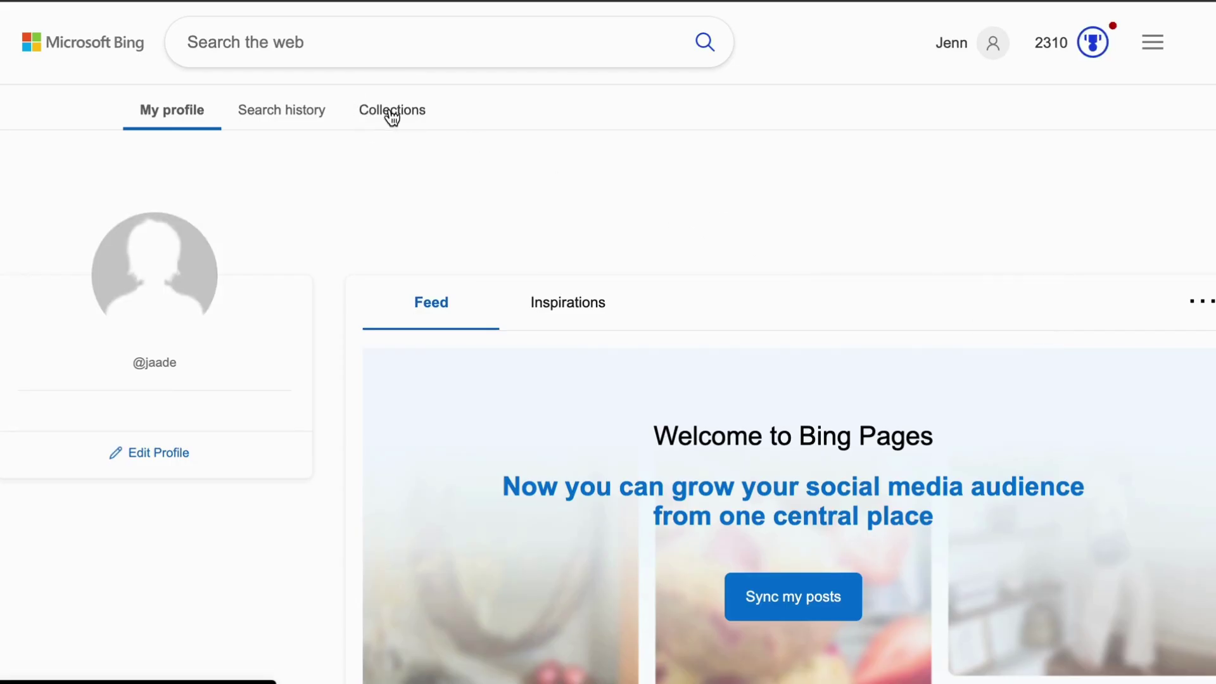
click(394, 112)
scroll(1163, 541, down, 5)
scroll(1162, 535, up, 5)
scroll(1162, 535, down, 20)
scroll(1161, 535, up, 10)
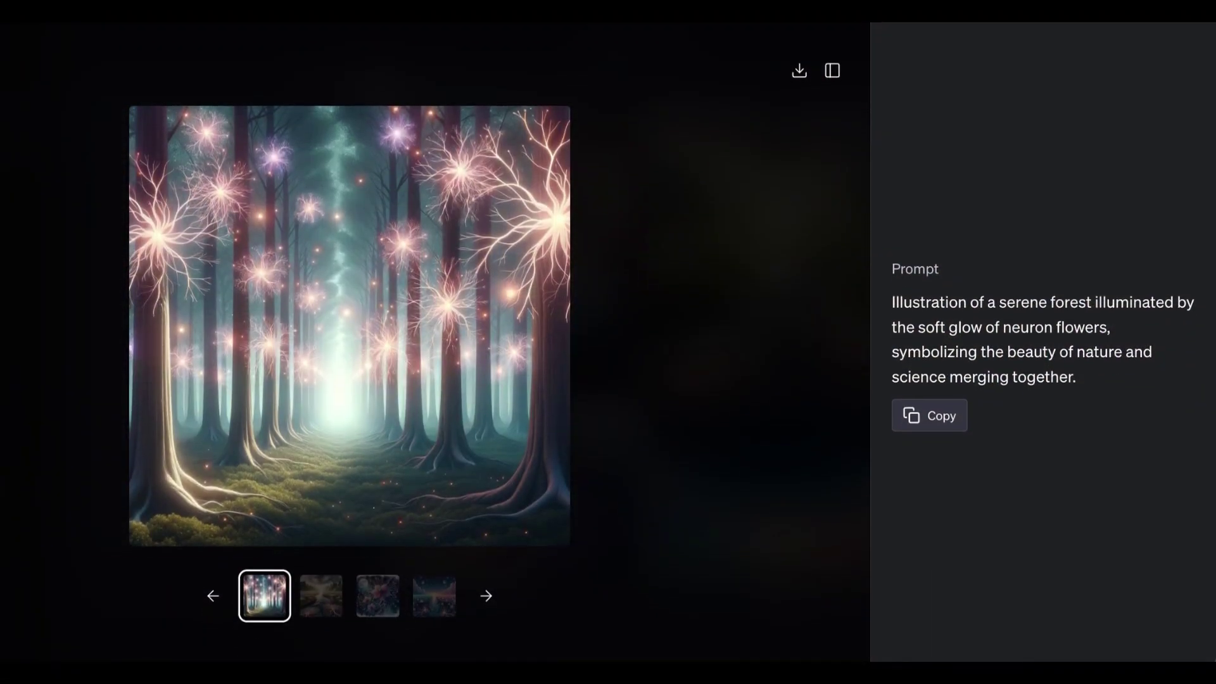
View the river meadow image, then ask why these images were chosen and which to end on
key(Right)
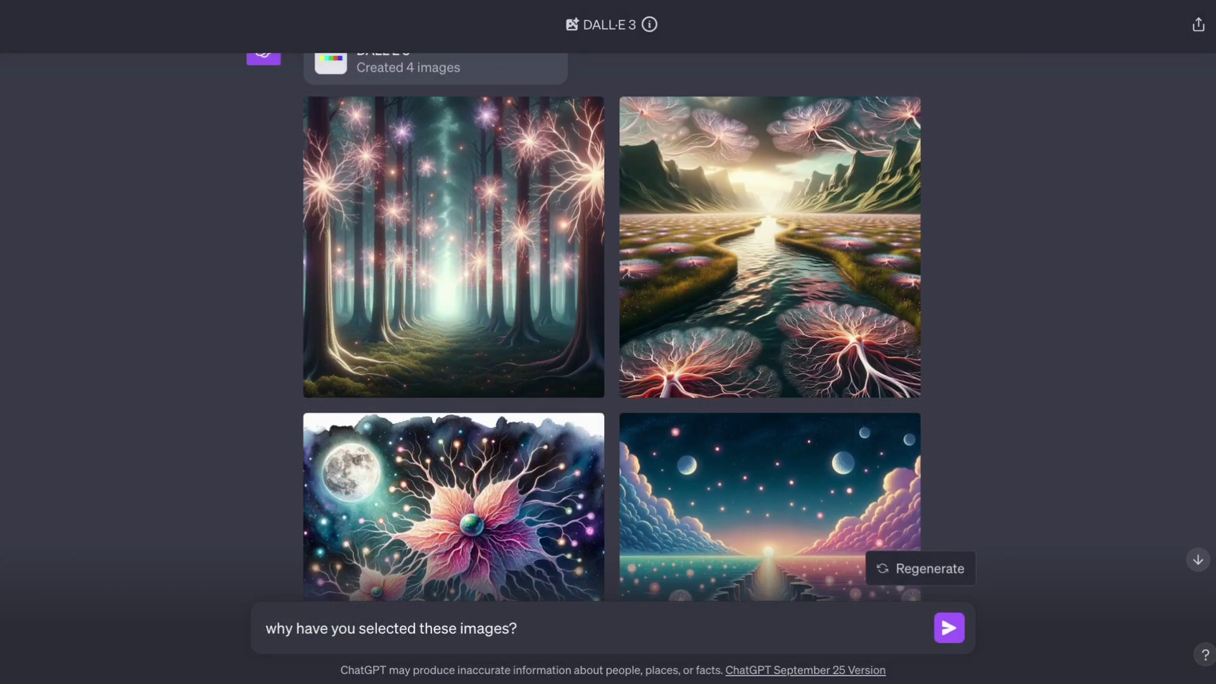
key(Return)
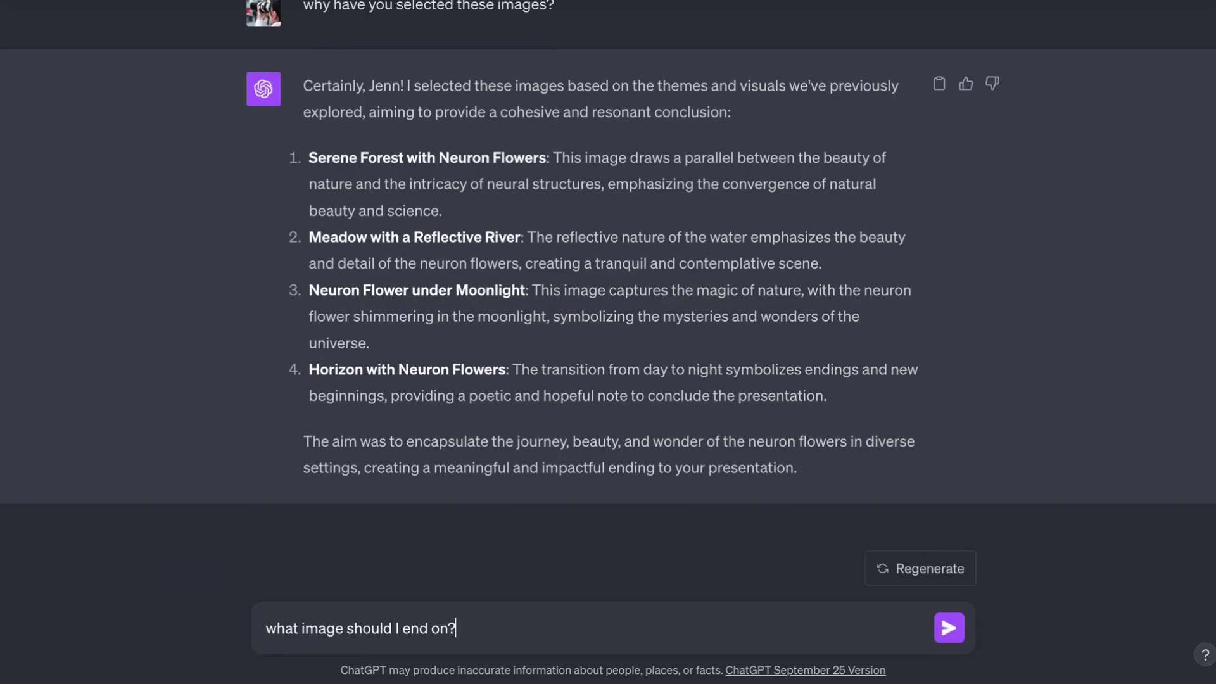
key(Return)
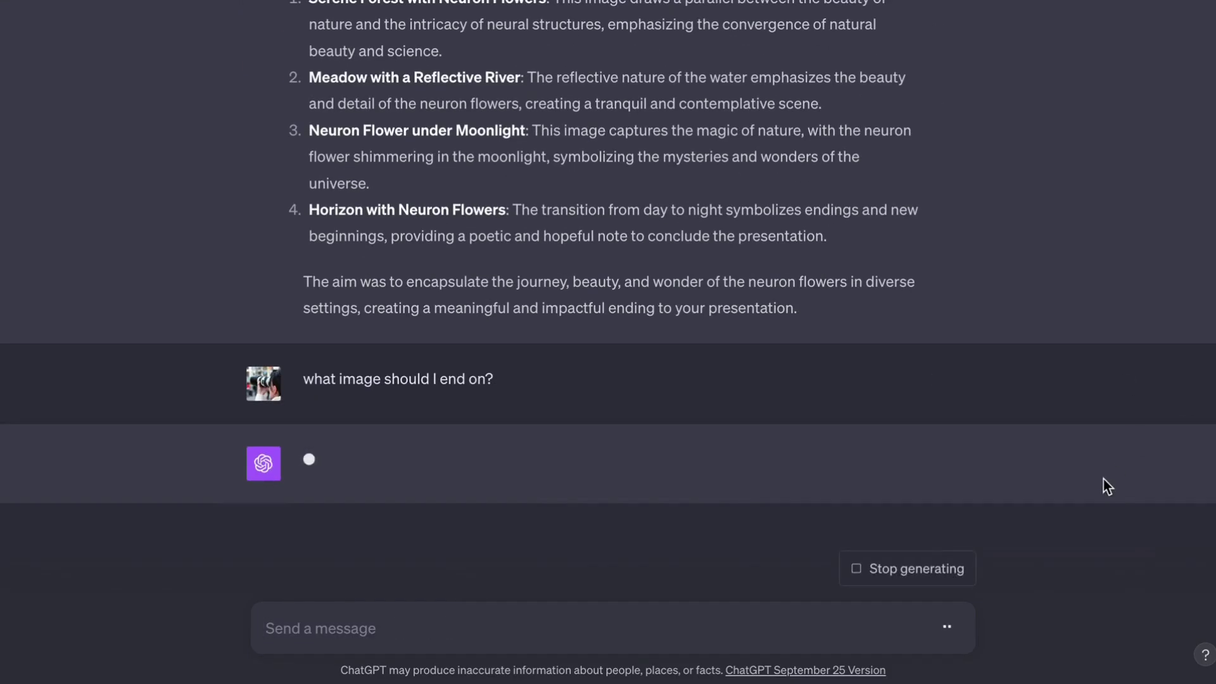